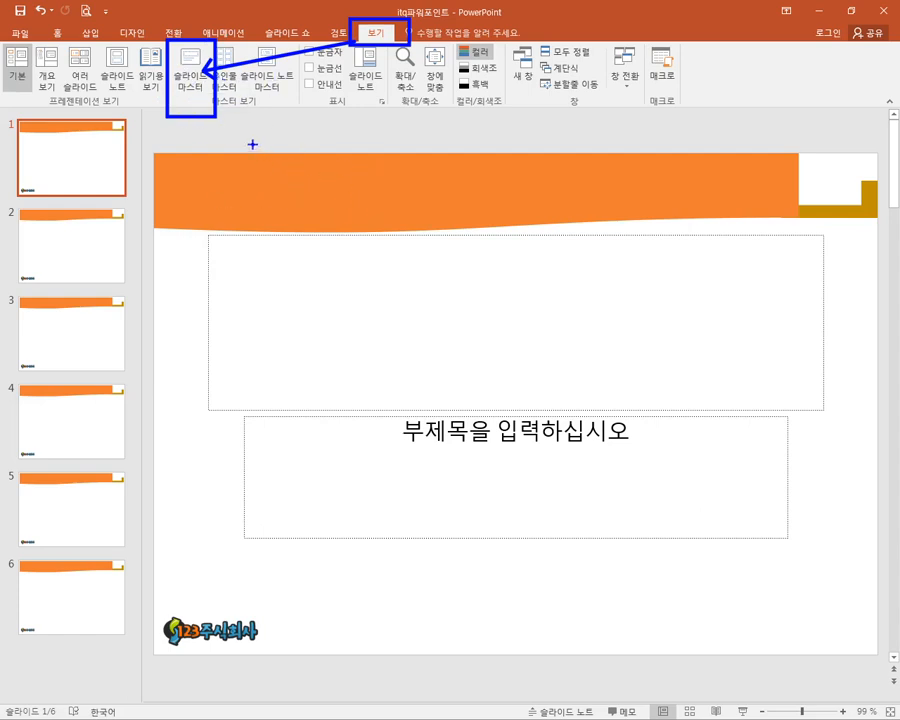
- Open the slide master view, check the main slide master and select the title slide layout beneath it
{"action": "left_click", "coordinate": [190, 80]}
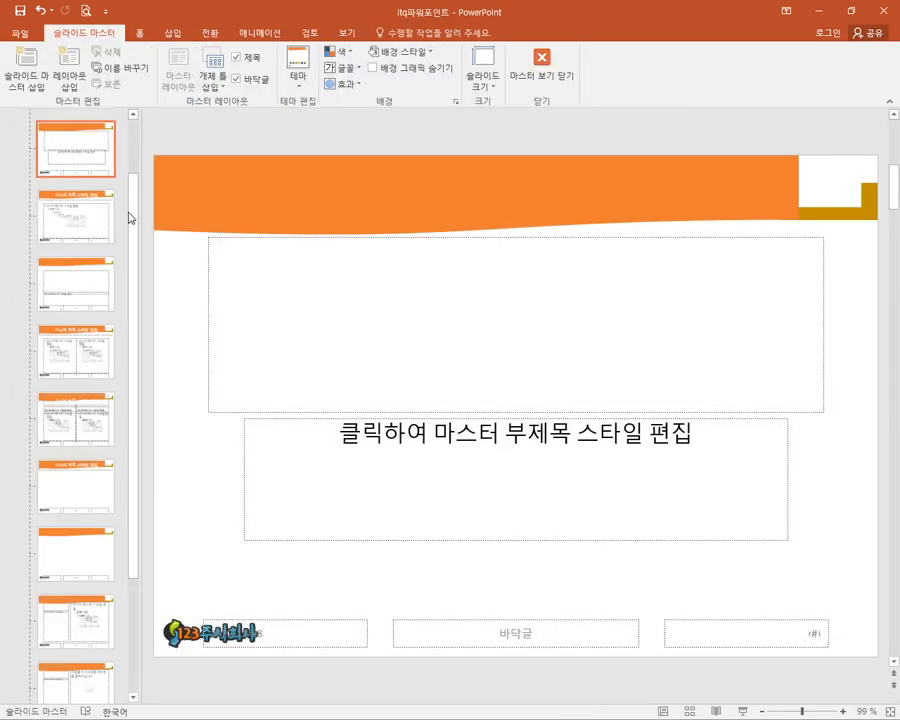
{"action": "left_click_drag", "start_coordinate": [132, 213], "coordinate": [134, 138]}
{"action": "mouse_move", "coordinate": [12, 112]}
{"action": "left_mouse_down"}
{"action": "mouse_move", "coordinate": [90, 185]}
{"action": "mouse_move", "coordinate": [131, 196]}
{"action": "left_mouse_up"}
{"action": "left_click_drag", "start_coordinate": [81, 154], "coordinate": [86, 212]}
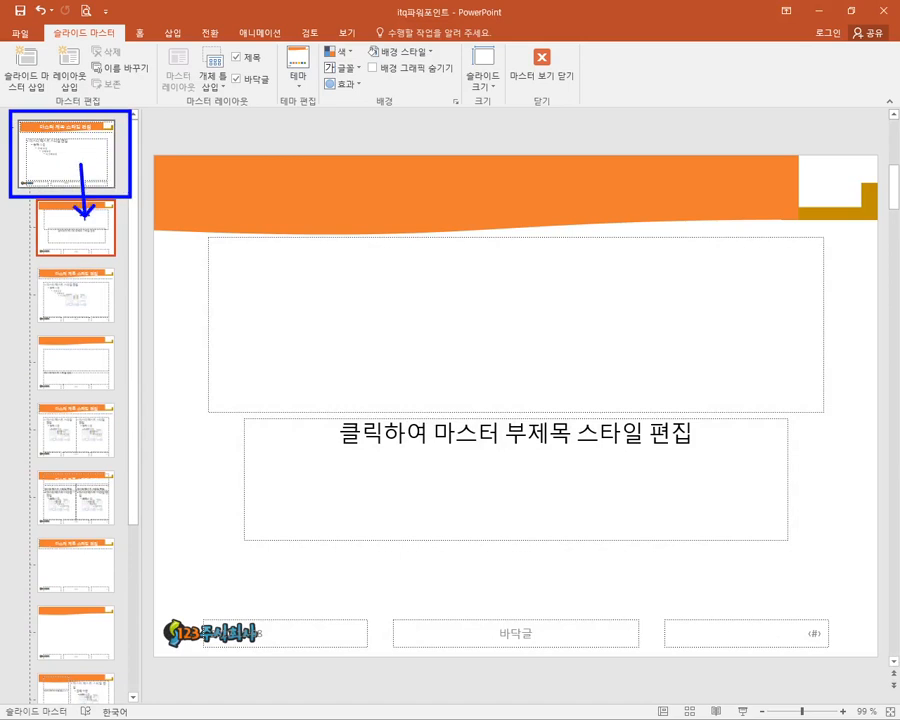
{"action": "left_click", "coordinate": [84, 176]}
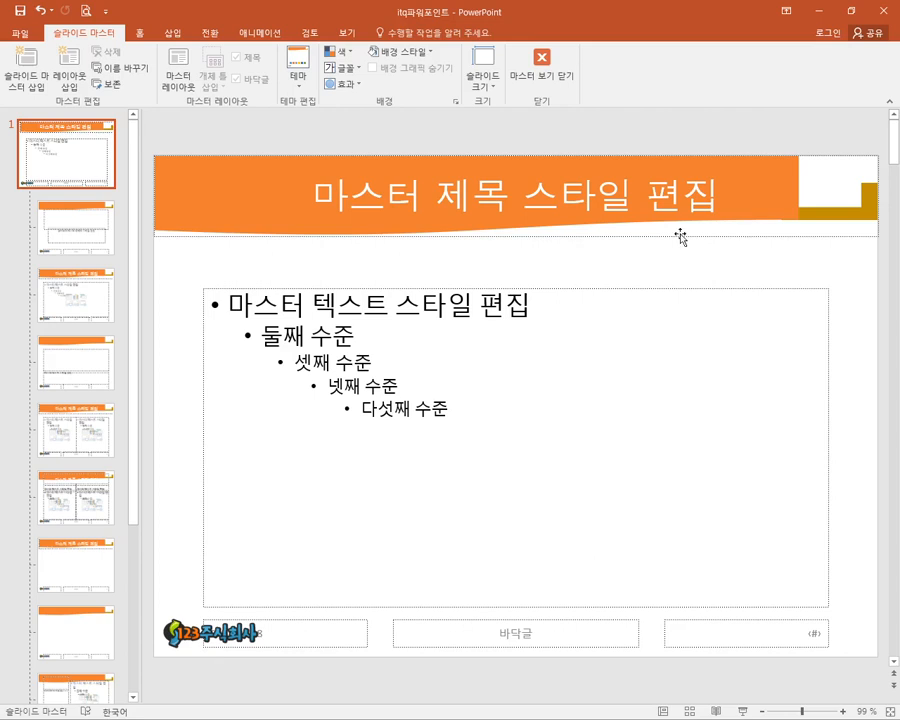
{"action": "left_click", "coordinate": [569, 235]}
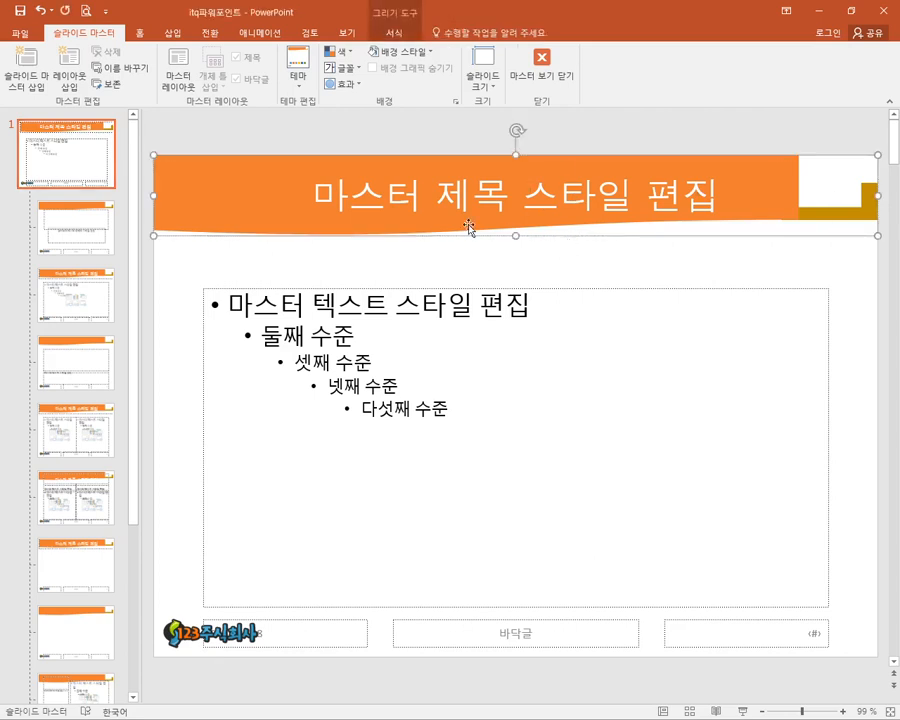
{"action": "left_click", "coordinate": [405, 260]}
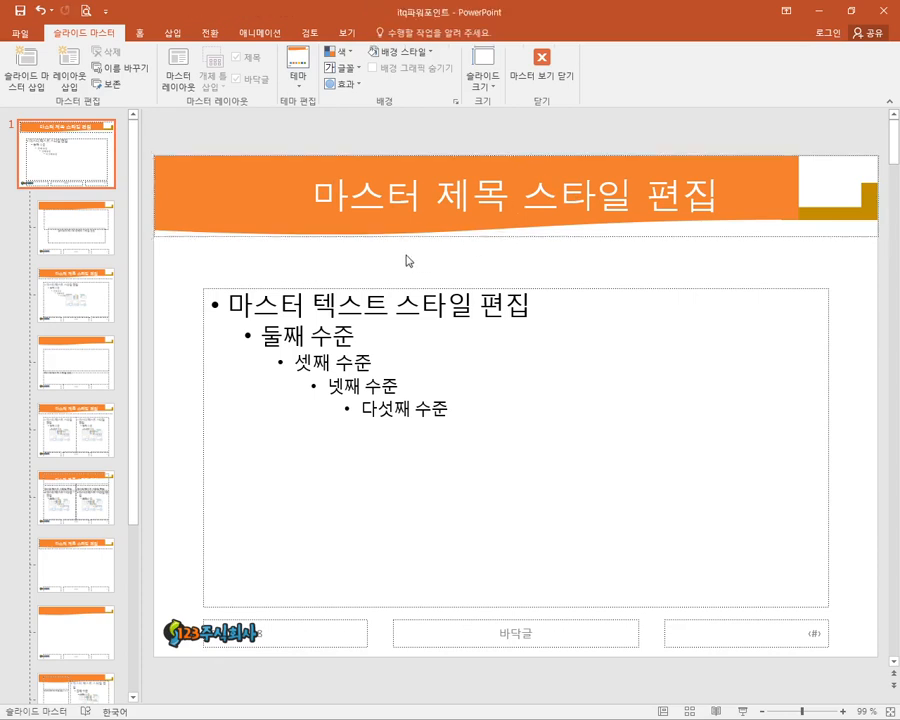
{"action": "left_click", "coordinate": [76, 222]}
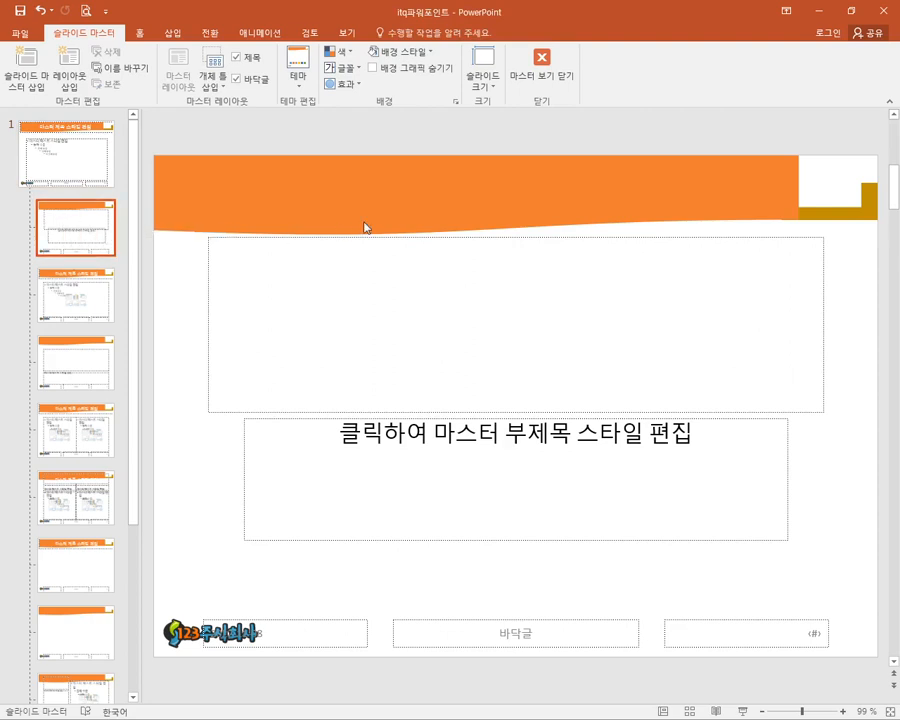
{"action": "left_click_drag", "start_coordinate": [311, 173], "coordinate": [387, 210]}
{"action": "left_click_drag", "start_coordinate": [157, 610], "coordinate": [189, 651]}
{"action": "left_click_drag", "start_coordinate": [361, 152], "coordinate": [336, 218]}
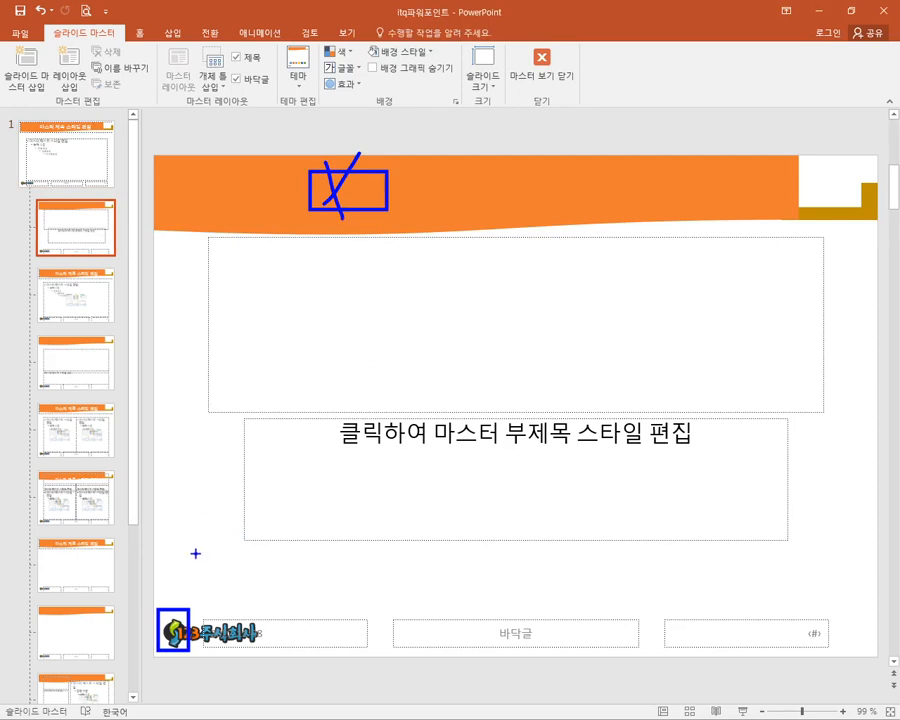
{"action": "mouse_move", "coordinate": [195, 556]}
{"action": "left_mouse_down"}
{"action": "mouse_move", "coordinate": [165, 605]}
{"action": "mouse_move", "coordinate": [222, 657]}
{"action": "left_mouse_up"}
{"action": "mouse_move", "coordinate": [510, 620]}
{"action": "left_mouse_down"}
{"action": "mouse_move", "coordinate": [393, 568]}
{"action": "mouse_move", "coordinate": [600, 566]}
{"action": "mouse_move", "coordinate": [573, 579]}
{"action": "left_mouse_up"}
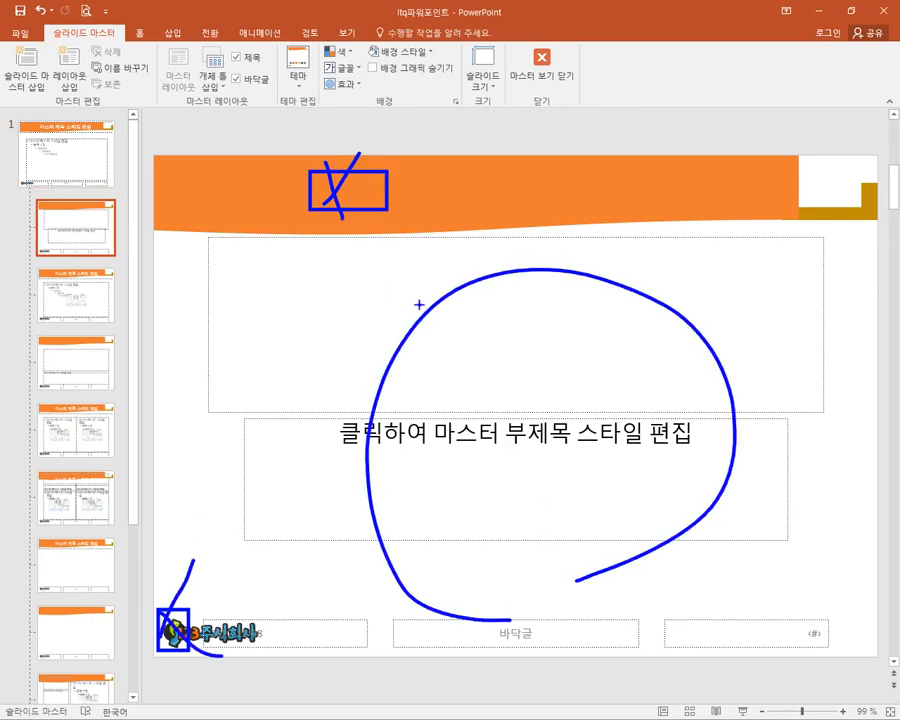
{"action": "key", "text": "Escape"}
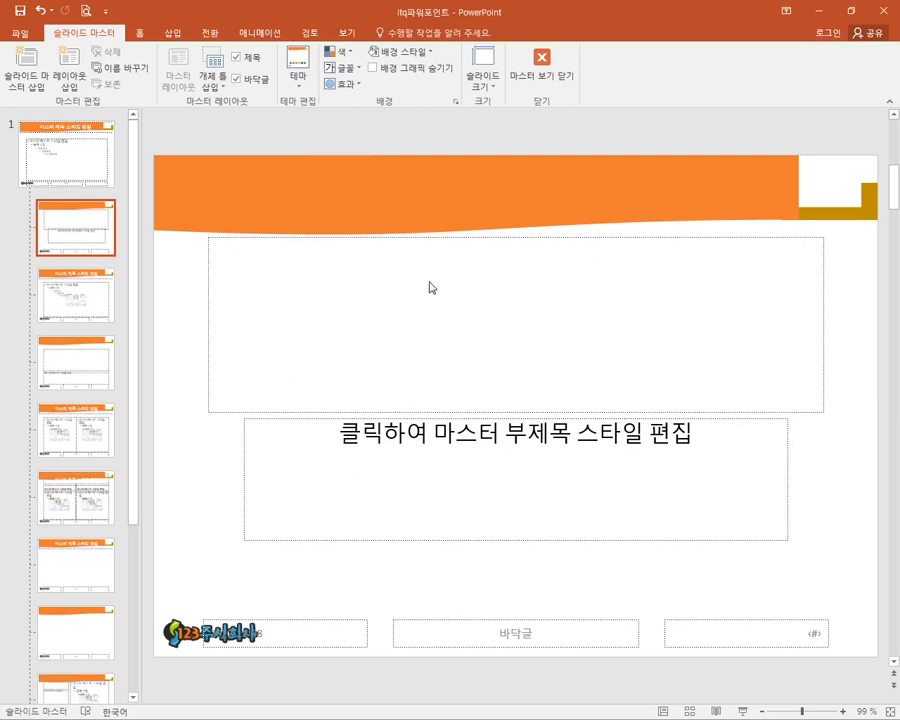
{"action": "key", "text": "ctrl+2"}
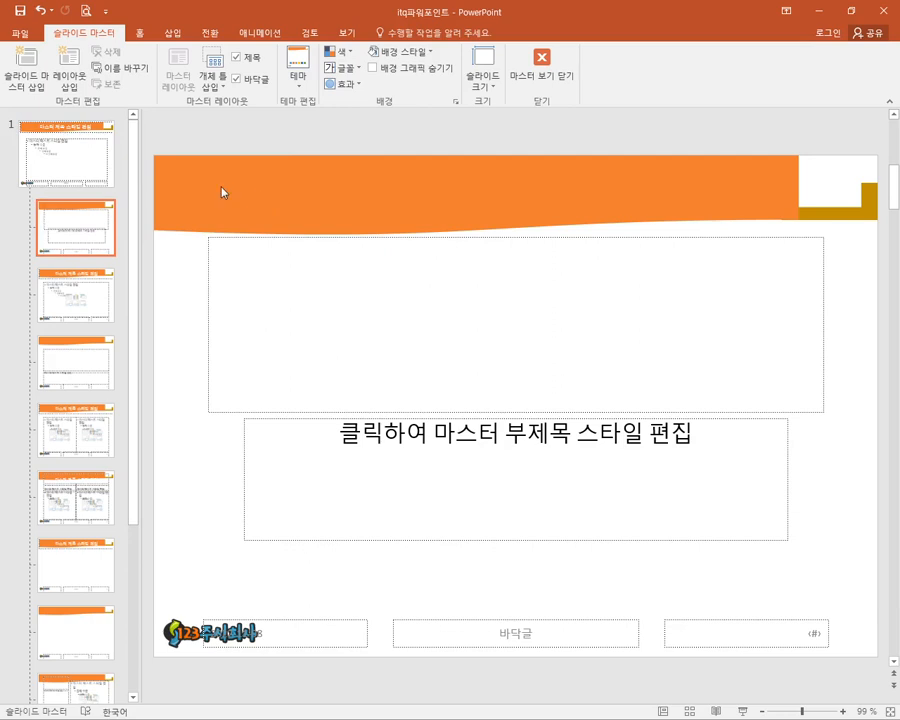
{"action": "left_click_drag", "start_coordinate": [16, 190], "coordinate": [137, 258]}
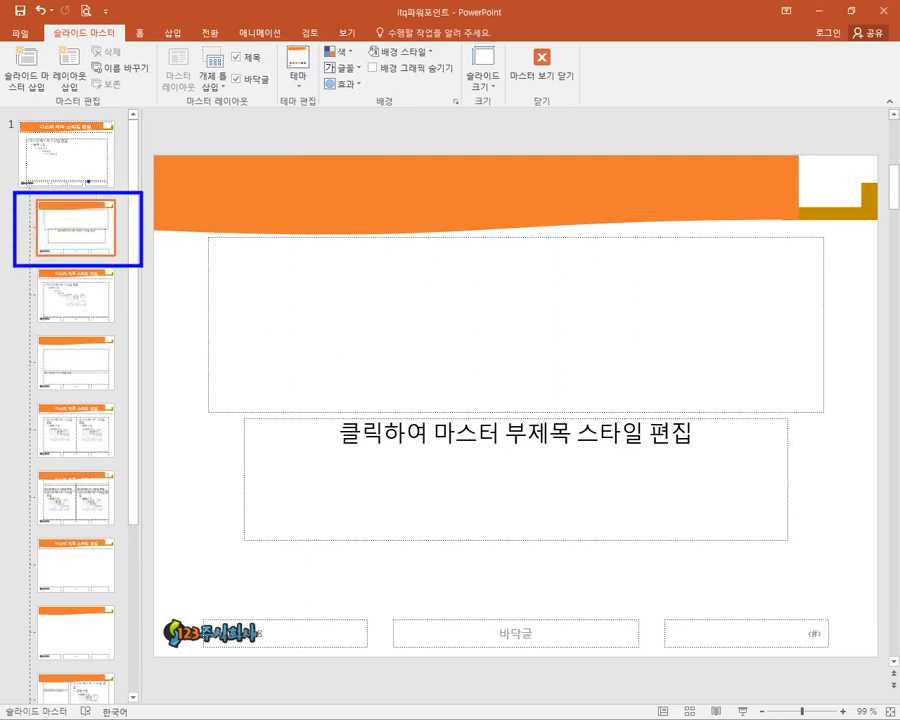
{"action": "mouse_move", "coordinate": [88, 182]}
{"action": "left_mouse_down"}
{"action": "mouse_move", "coordinate": [93, 212]}
{"action": "mouse_move", "coordinate": [301, 134]}
{"action": "mouse_move", "coordinate": [417, 73]}
{"action": "mouse_move", "coordinate": [462, 79]}
{"action": "left_mouse_up"}
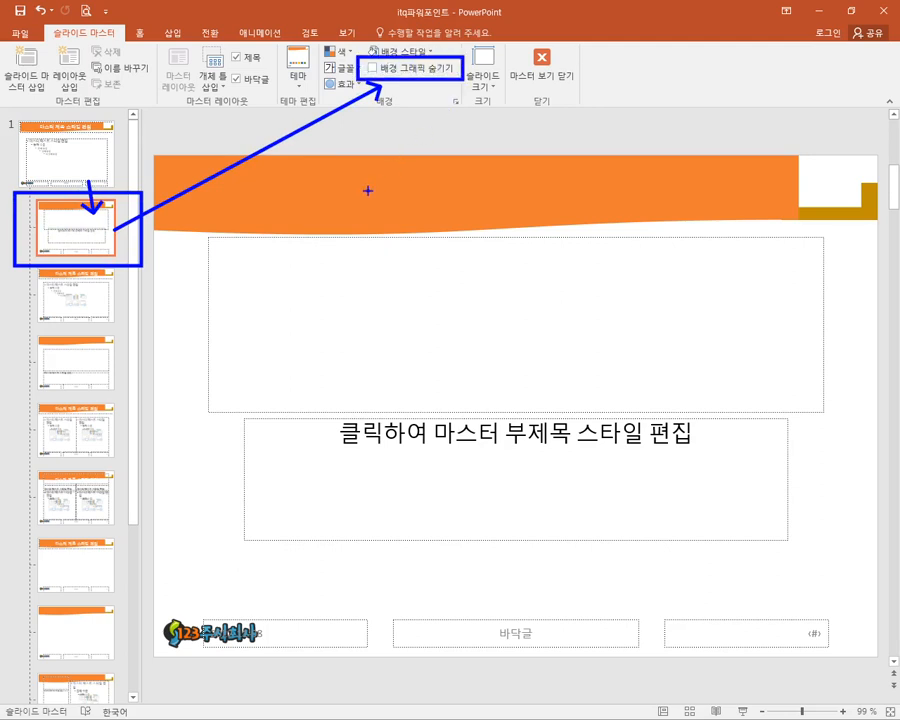
{"action": "key", "text": "Escape"}
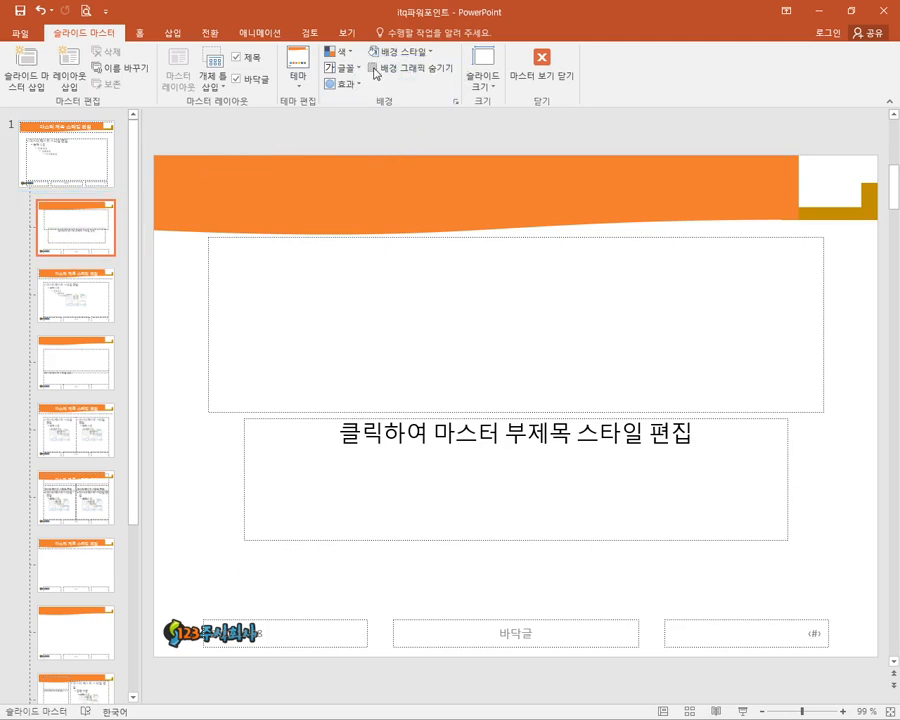
- Hide the background graphics on the title slide layout and close the master view
{"action": "left_click", "coordinate": [373, 67]}
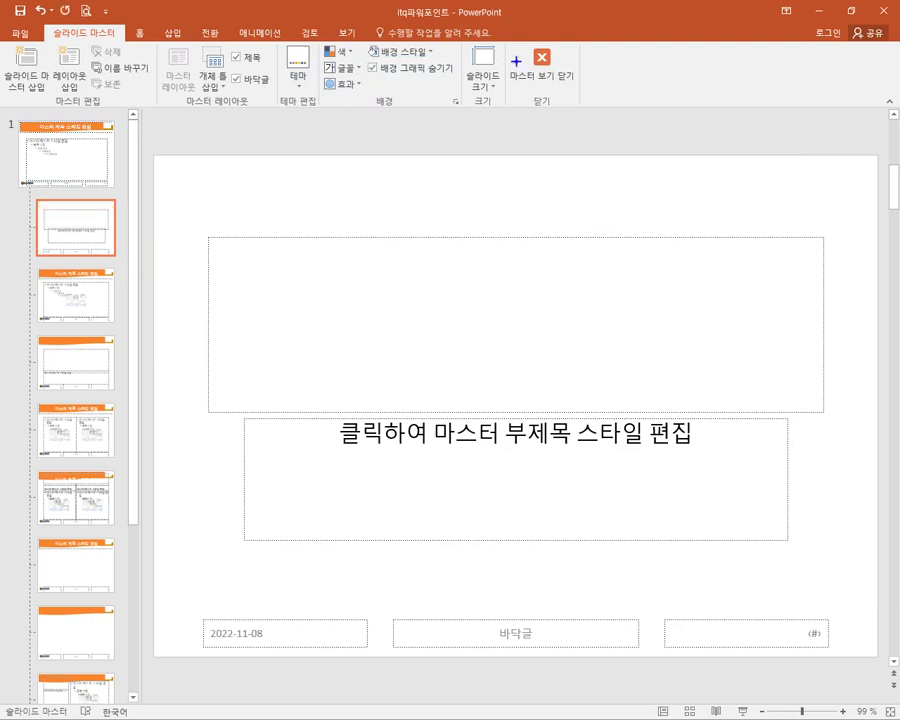
{"action": "mouse_move", "coordinate": [505, 40]}
{"action": "left_mouse_down"}
{"action": "mouse_move", "coordinate": [512, 72]}
{"action": "mouse_move", "coordinate": [583, 100]}
{"action": "left_mouse_up"}
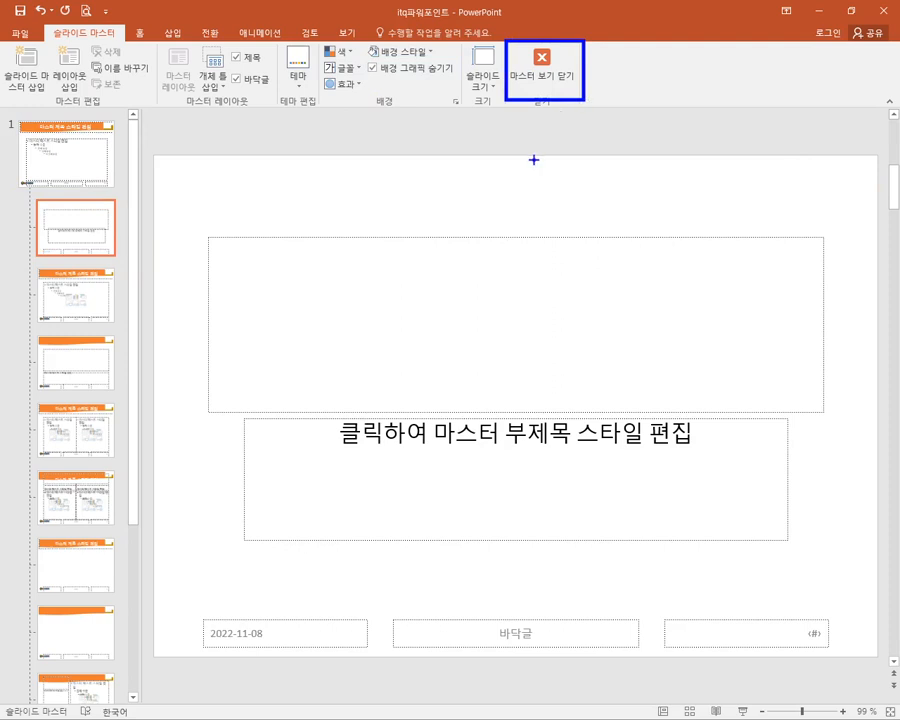
{"action": "key", "text": "Escape"}
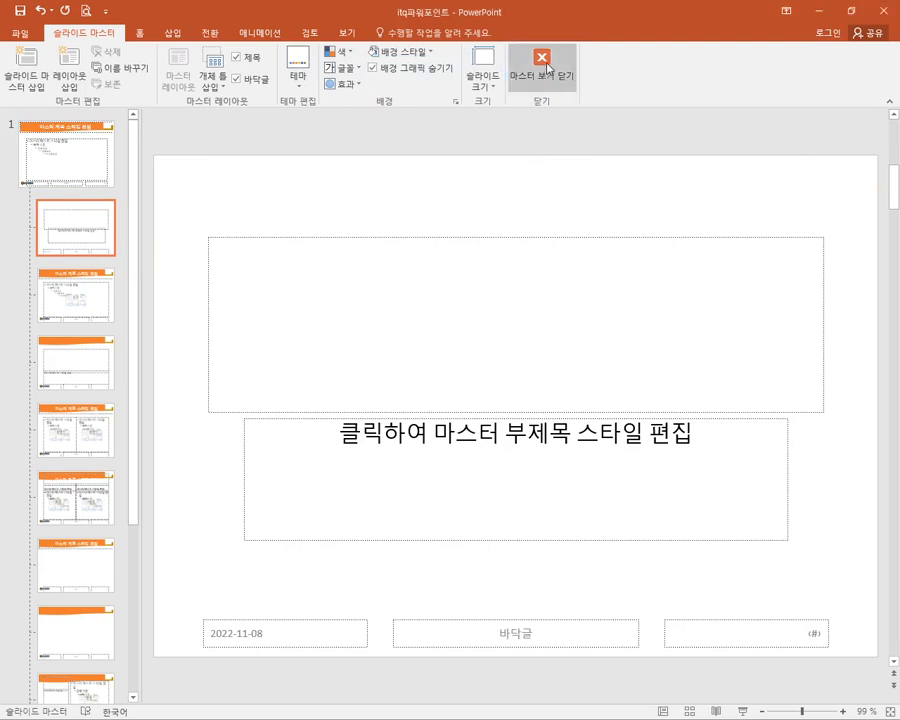
{"action": "left_click", "coordinate": [543, 62]}
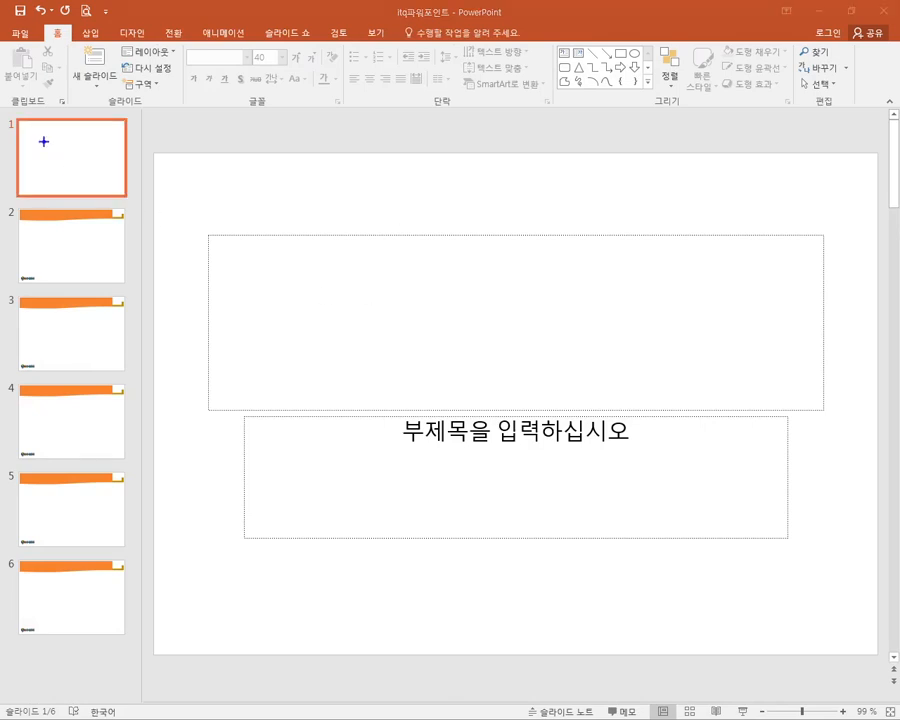
{"action": "mouse_move", "coordinate": [7, 112]}
{"action": "left_mouse_down"}
{"action": "mouse_move", "coordinate": [26, 164]}
{"action": "mouse_move", "coordinate": [138, 200]}
{"action": "left_mouse_up"}
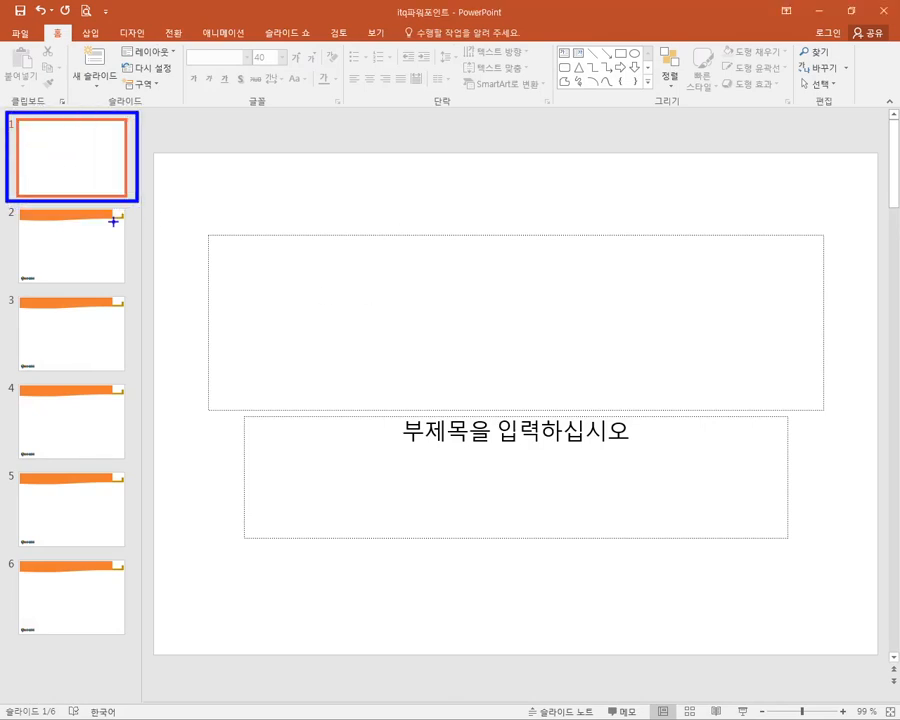
{"action": "left_click_drag", "start_coordinate": [75, 195], "coordinate": [75, 217]}
{"action": "mouse_move", "coordinate": [3, 202]}
{"action": "left_mouse_down"}
{"action": "mouse_move", "coordinate": [76, 630]}
{"action": "mouse_move", "coordinate": [135, 645]}
{"action": "left_mouse_up"}
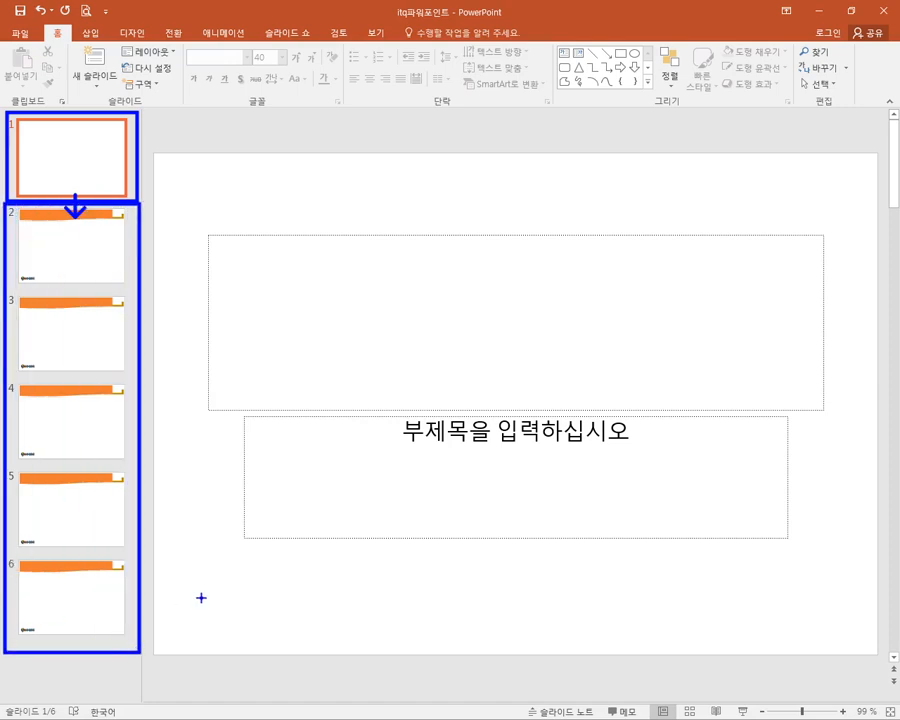
{"action": "key", "text": "Escape"}
{"action": "key", "text": "ctrl+2"}
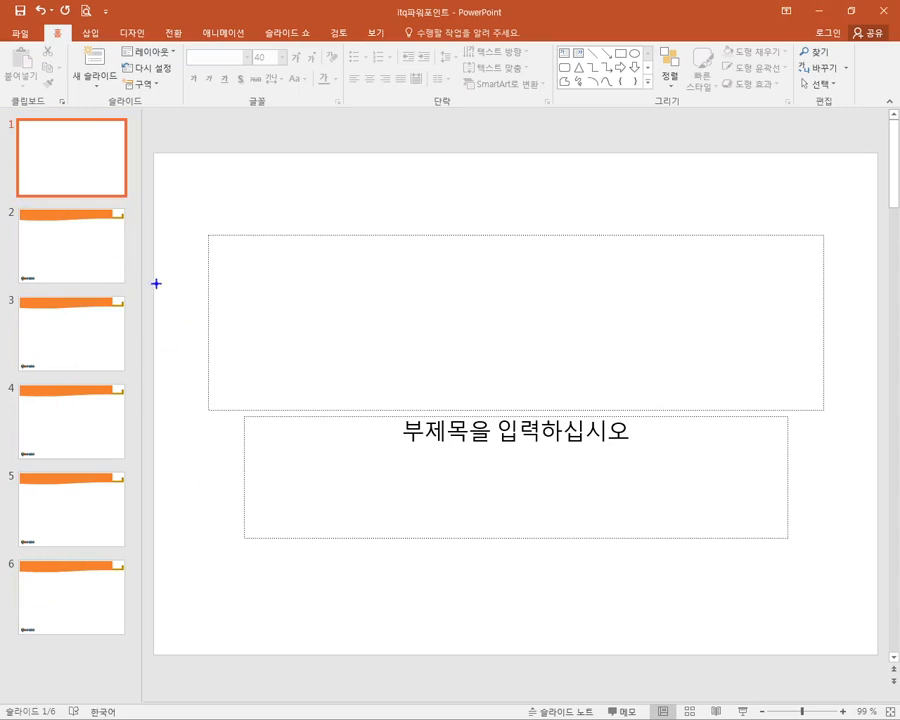
{"action": "key", "text": "Escape"}
- Select slide 2
{"action": "left_click", "coordinate": [88, 259]}
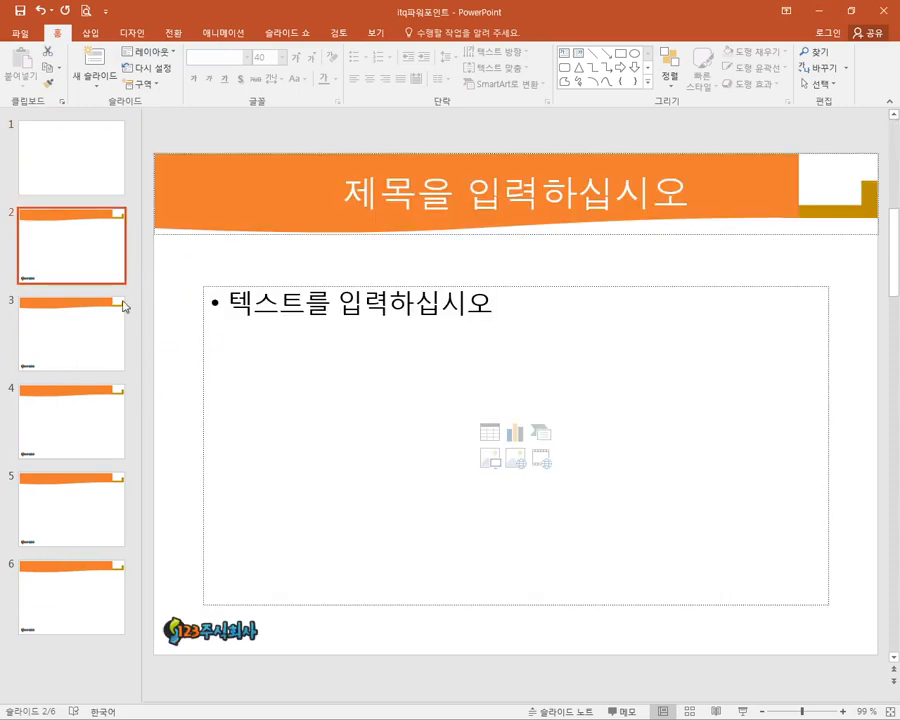
{"action": "key", "text": "ctrl+2"}
{"action": "left_click_drag", "start_coordinate": [753, 605], "coordinate": [856, 655]}
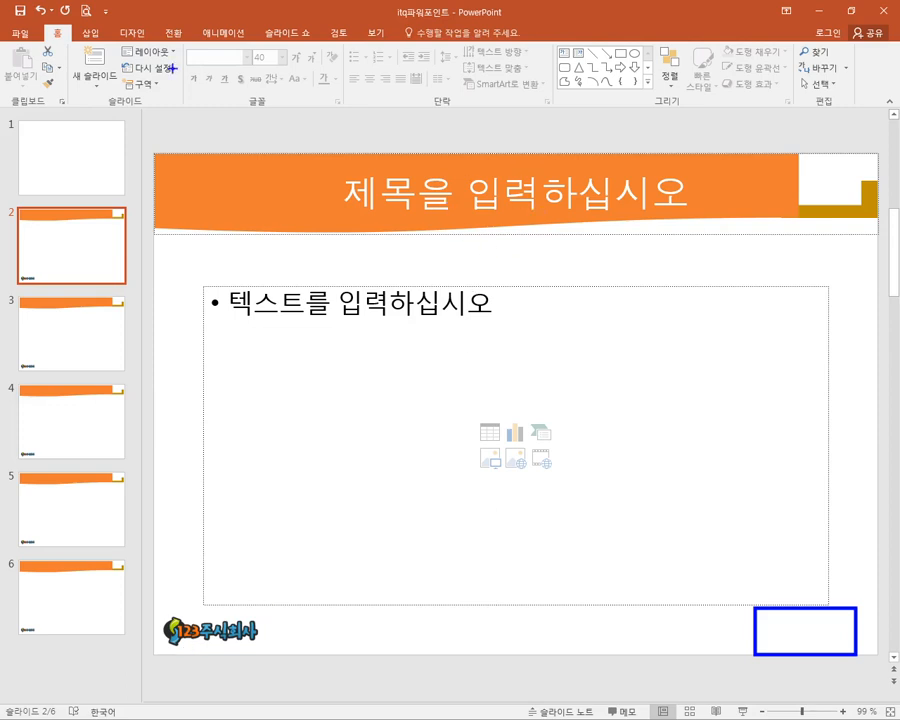
{"action": "left_click_drag", "start_coordinate": [10, 119], "coordinate": [128, 190]}
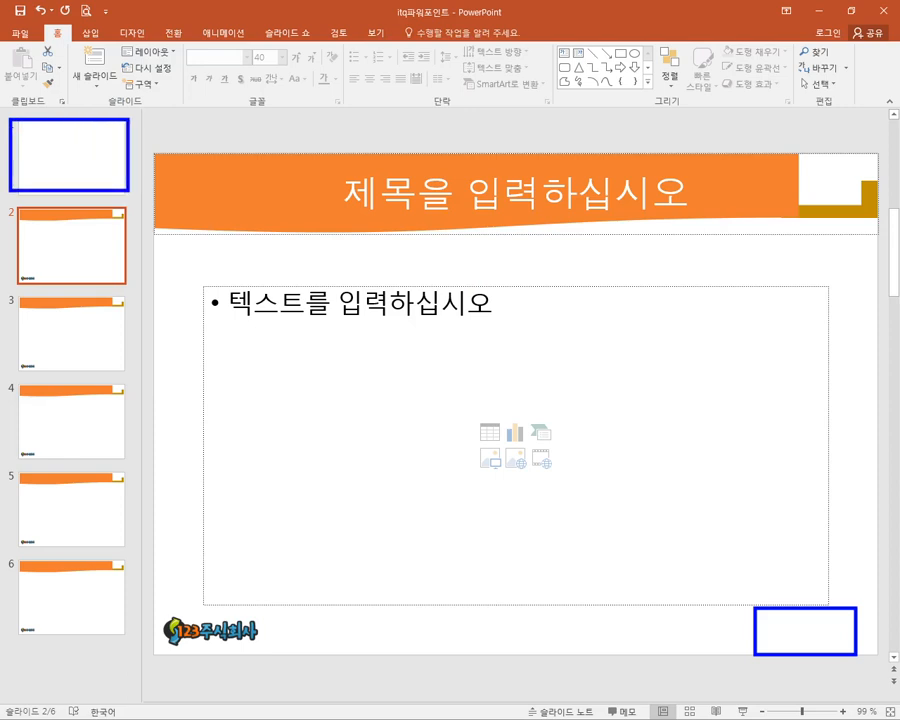
{"action": "left_click_drag", "start_coordinate": [64, 238], "coordinate": [64, 604]}
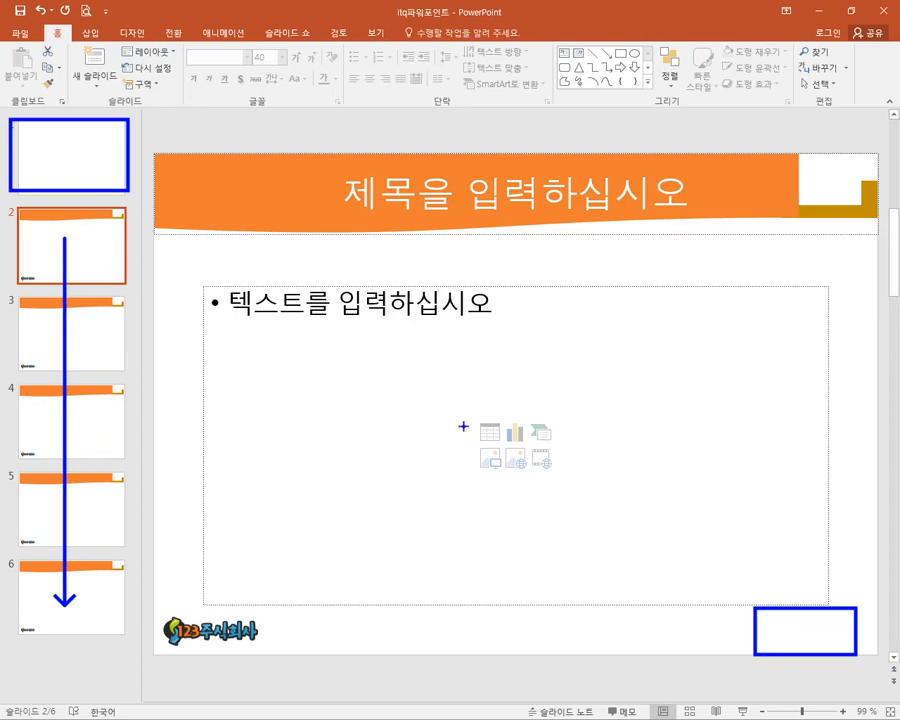
{"action": "key", "text": "Escape"}
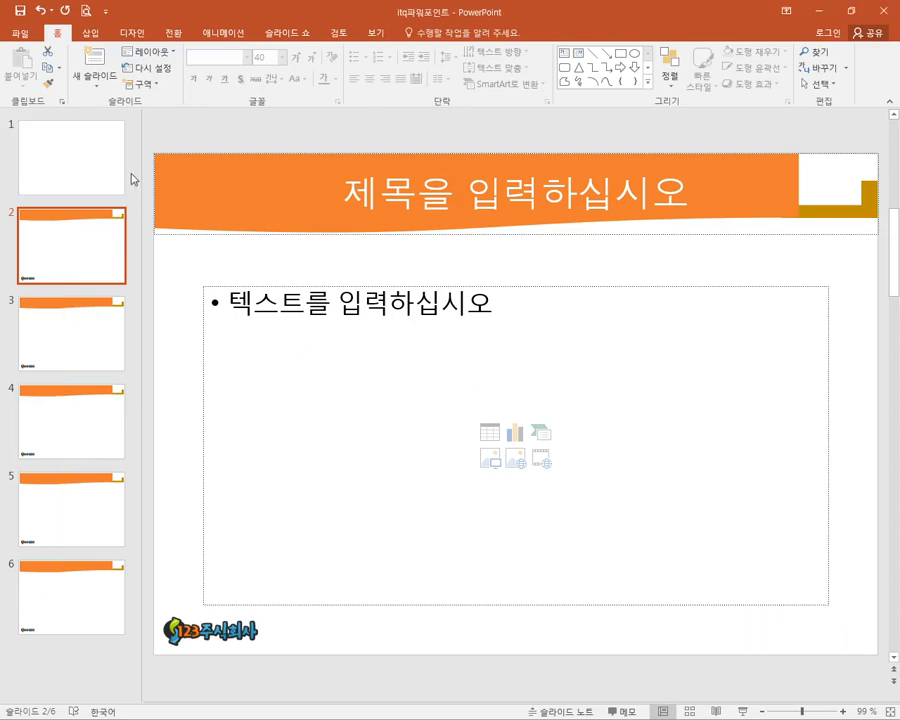
- Open the header and footer settings for slides and enable the slide number option
{"action": "left_click", "coordinate": [91, 36]}
{"action": "left_click_drag", "start_coordinate": [71, 23], "coordinate": [115, 40]}
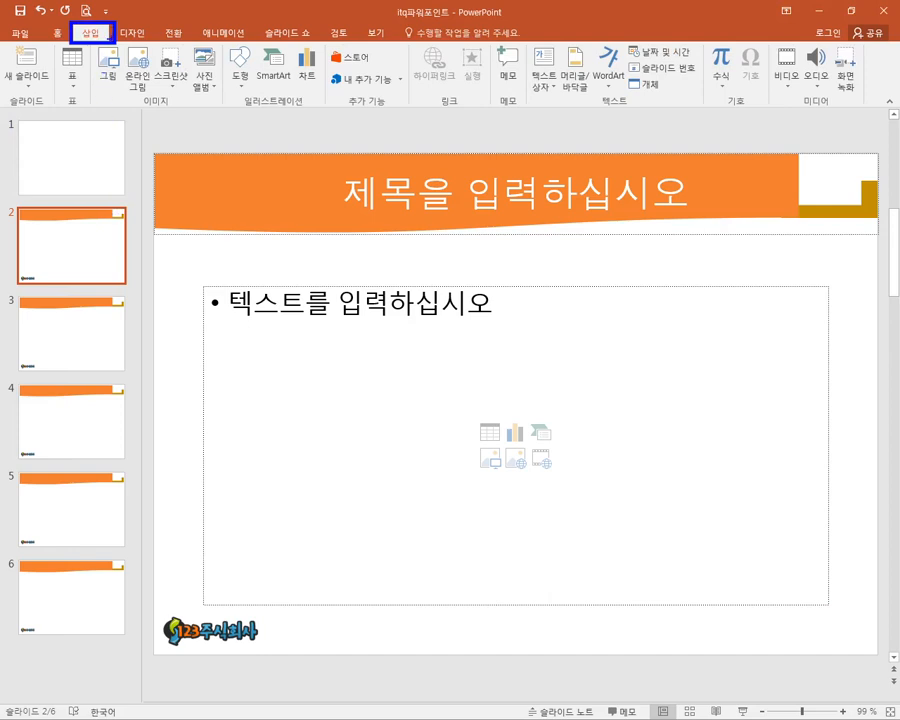
{"action": "mouse_move", "coordinate": [100, 25]}
{"action": "left_mouse_down"}
{"action": "mouse_move", "coordinate": [228, 70]}
{"action": "mouse_move", "coordinate": [414, 86]}
{"action": "mouse_move", "coordinate": [594, 78]}
{"action": "mouse_move", "coordinate": [615, 68]}
{"action": "mouse_move", "coordinate": [704, 83]}
{"action": "left_mouse_up"}
{"action": "mouse_move", "coordinate": [576, 88]}
{"action": "left_mouse_down"}
{"action": "mouse_move", "coordinate": [644, 110]}
{"action": "mouse_move", "coordinate": [660, 73]}
{"action": "left_mouse_up"}
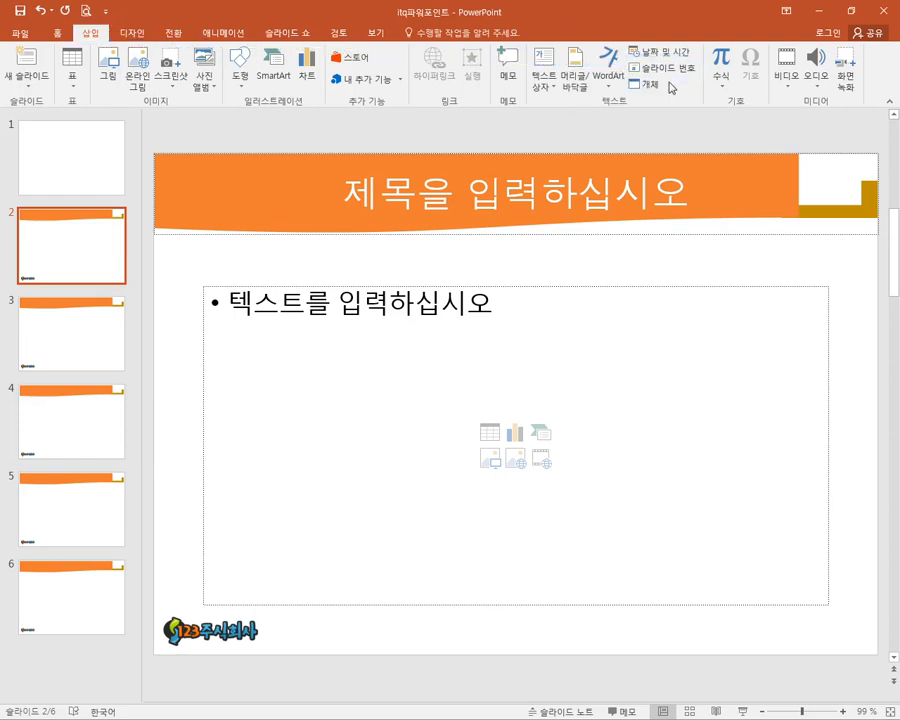
{"action": "left_click", "coordinate": [660, 68]}
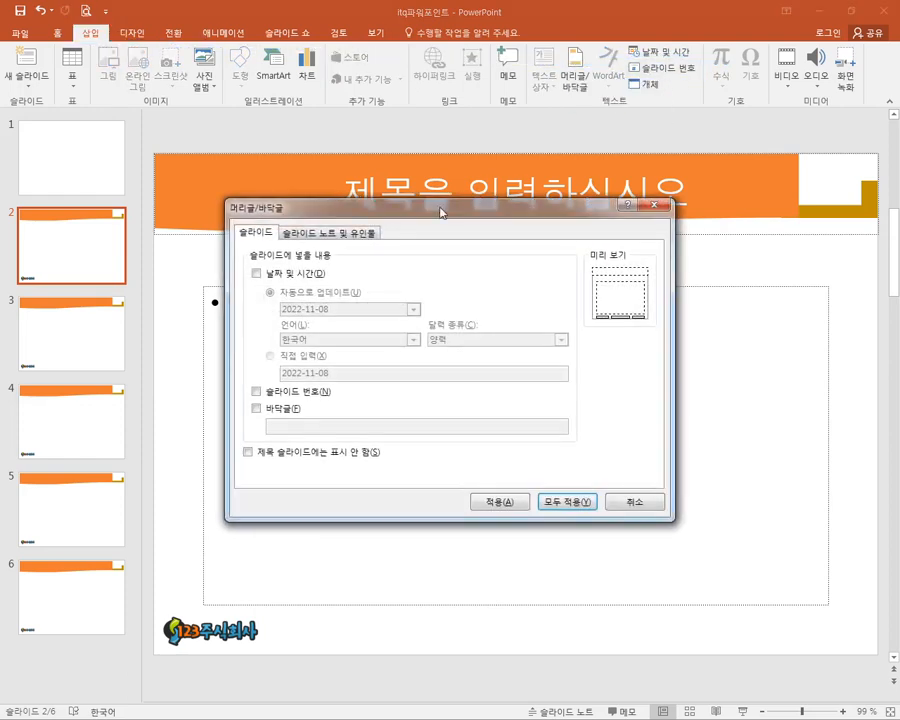
{"action": "left_click_drag", "start_coordinate": [525, 197], "coordinate": [538, 187]}
{"action": "left_click_drag", "start_coordinate": [243, 206], "coordinate": [299, 229]}
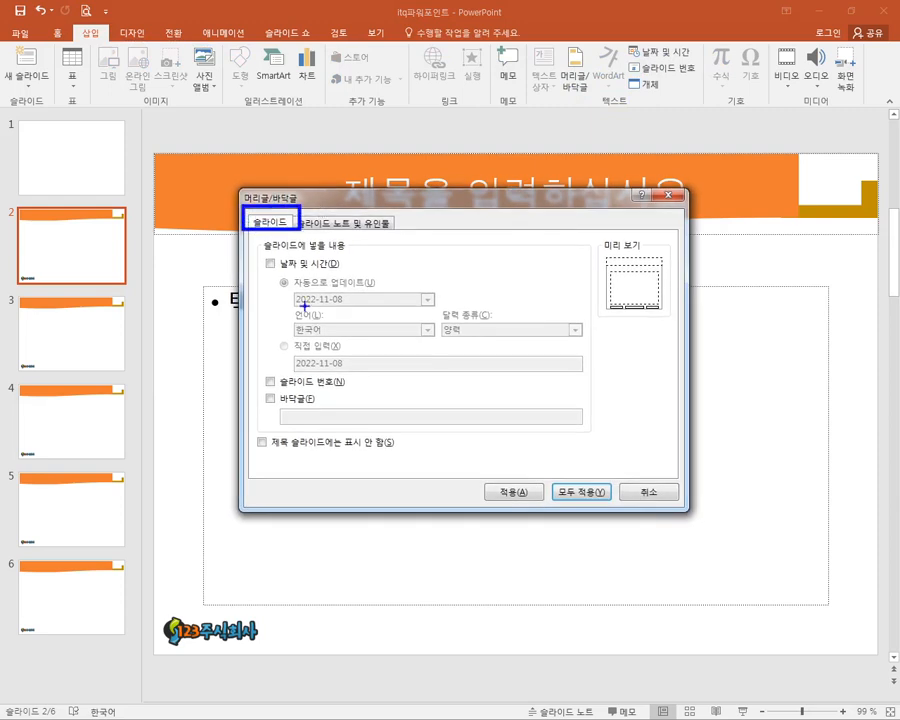
{"action": "left_click_drag", "start_coordinate": [248, 366], "coordinate": [376, 393]}
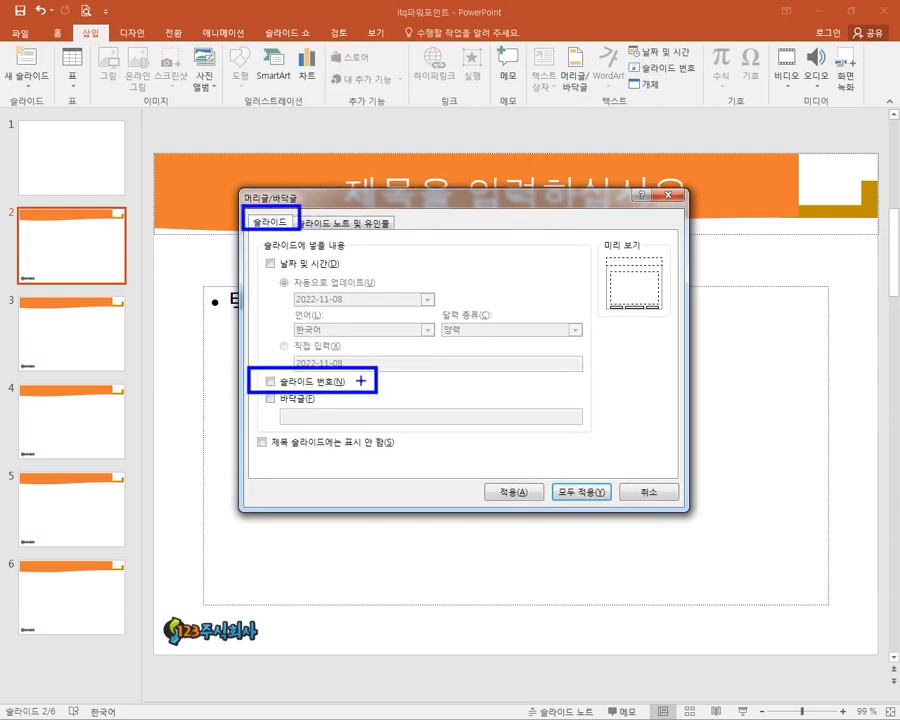
{"action": "left_click_drag", "start_coordinate": [264, 231], "coordinate": [279, 361]}
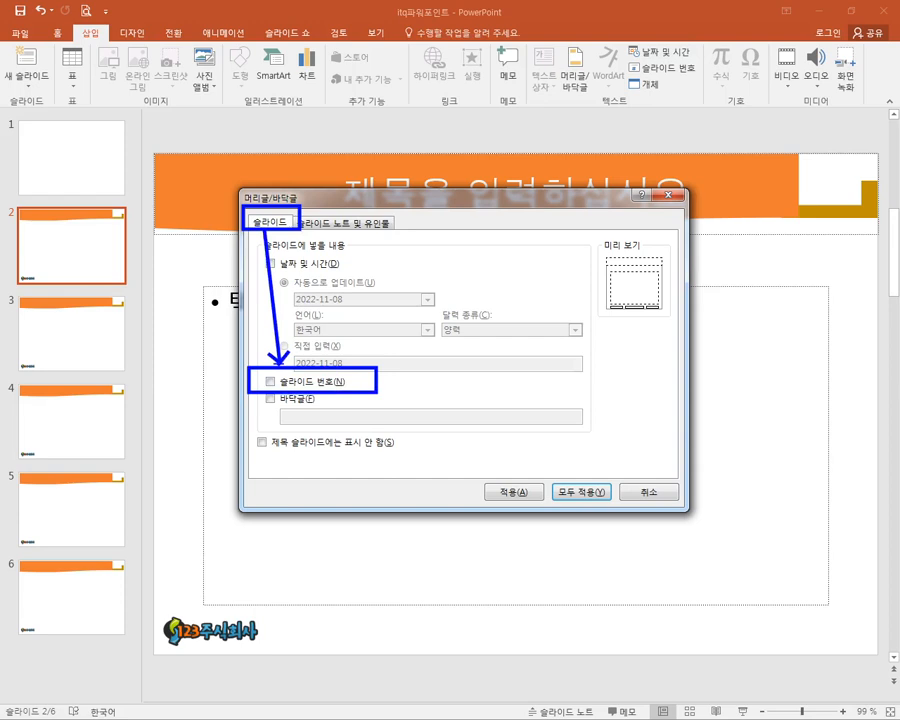
{"action": "key", "text": "Escape"}
{"action": "left_click", "coordinate": [269, 381]}
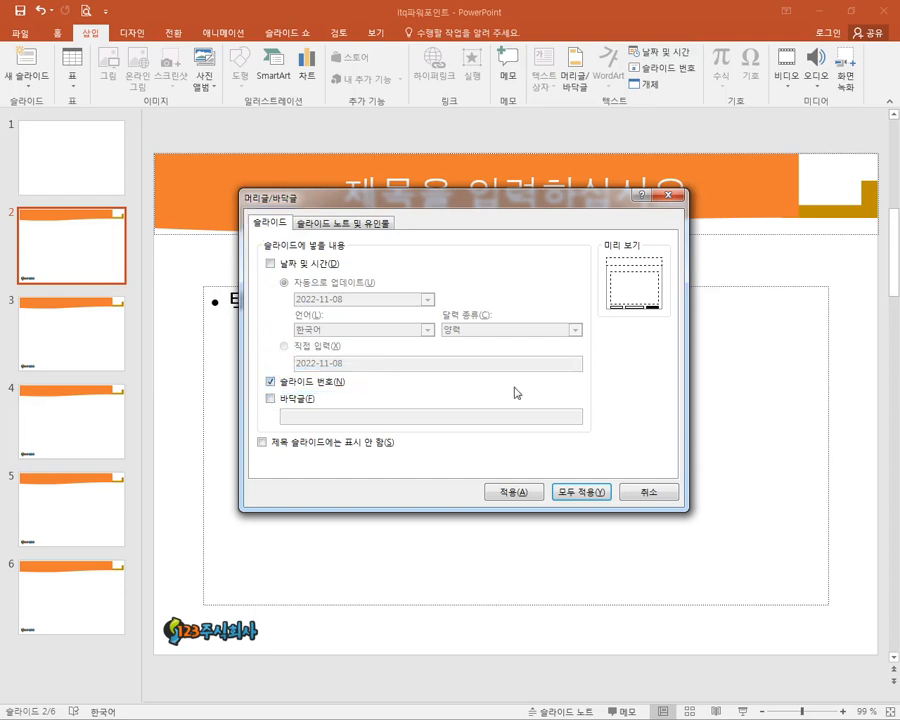
{"action": "key", "text": "ctrl+2"}
{"action": "mouse_move", "coordinate": [639, 297]}
{"action": "left_mouse_down"}
{"action": "mouse_move", "coordinate": [664, 315]}
{"action": "mouse_move", "coordinate": [630, 307]}
{"action": "mouse_move", "coordinate": [671, 308]}
{"action": "mouse_move", "coordinate": [651, 322]}
{"action": "mouse_move", "coordinate": [761, 591]}
{"action": "mouse_move", "coordinate": [804, 636]}
{"action": "mouse_move", "coordinate": [843, 648]}
{"action": "left_mouse_up"}
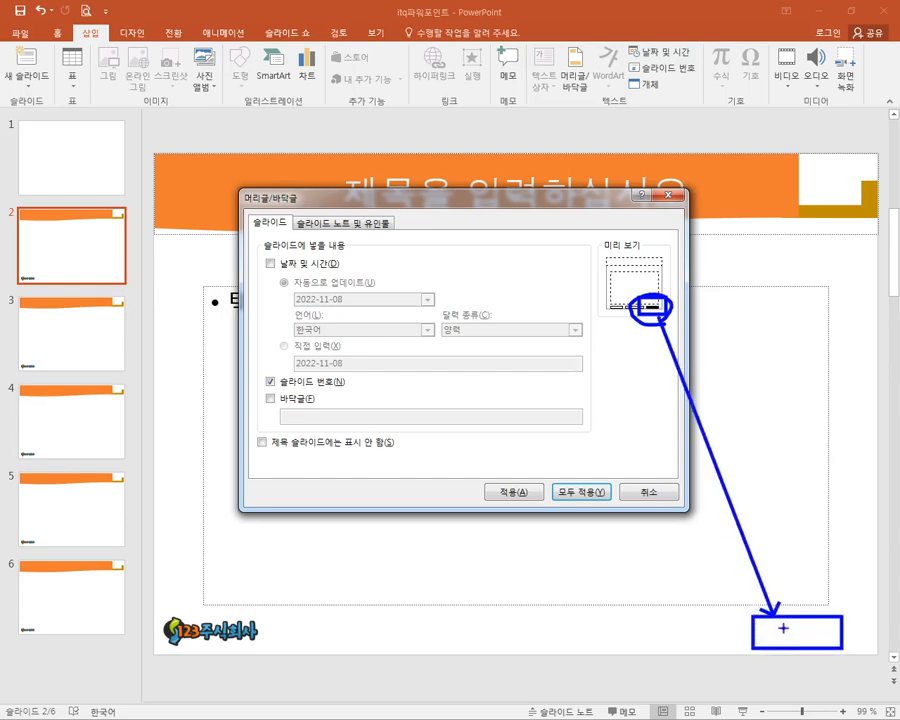
{"action": "left_click_drag", "start_coordinate": [785, 612], "coordinate": [812, 597]}
{"action": "key", "text": "e"}
{"action": "mouse_move", "coordinate": [254, 370]}
{"action": "left_mouse_down"}
{"action": "mouse_move", "coordinate": [293, 395]}
{"action": "mouse_move", "coordinate": [362, 393]}
{"action": "left_mouse_up"}
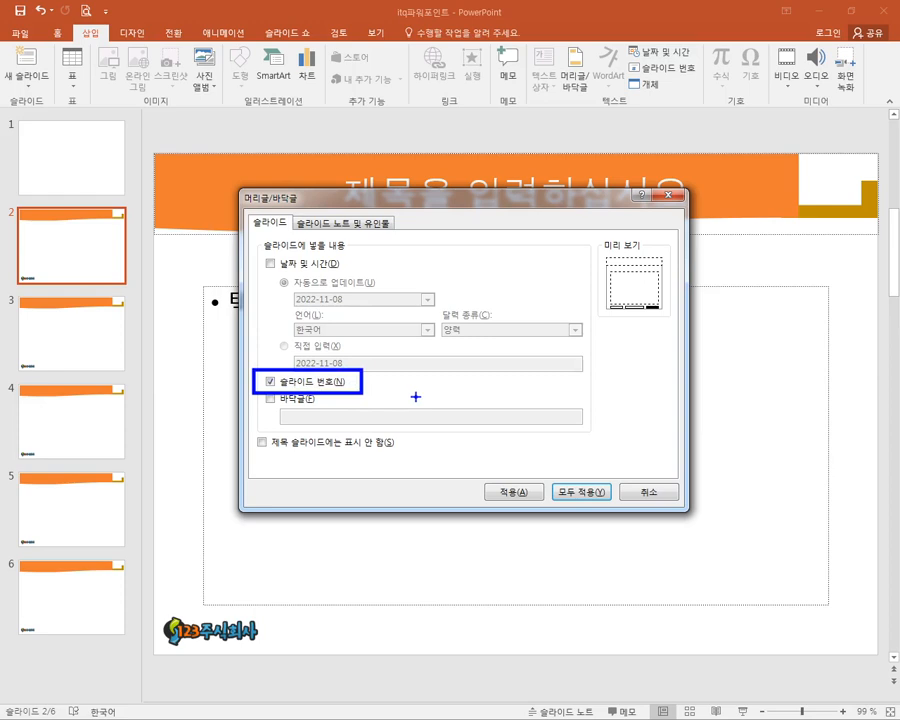
{"action": "mouse_move", "coordinate": [243, 440]}
{"action": "left_mouse_down"}
{"action": "mouse_move", "coordinate": [266, 428]}
{"action": "mouse_move", "coordinate": [245, 462]}
{"action": "mouse_move", "coordinate": [403, 451]}
{"action": "left_mouse_up"}
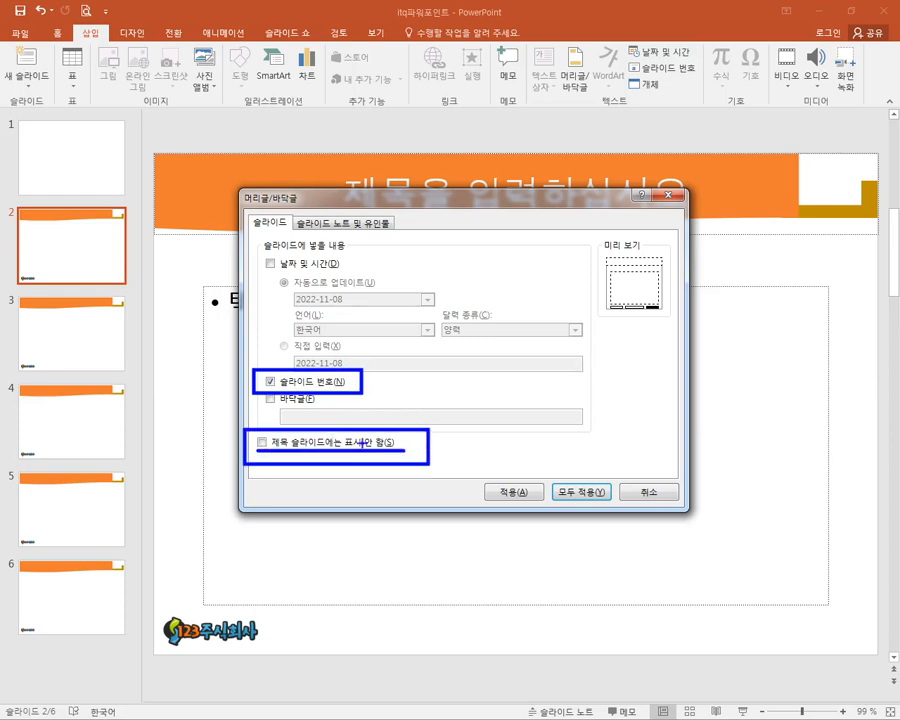
- Exclude the title slide from slide numbering and apply the header and footer settings to all slides
{"action": "mouse_move", "coordinate": [5, 112]}
{"action": "left_mouse_down"}
{"action": "mouse_move", "coordinate": [140, 150]}
{"action": "mouse_move", "coordinate": [60, 200]}
{"action": "mouse_move", "coordinate": [3, 190]}
{"action": "left_mouse_up"}
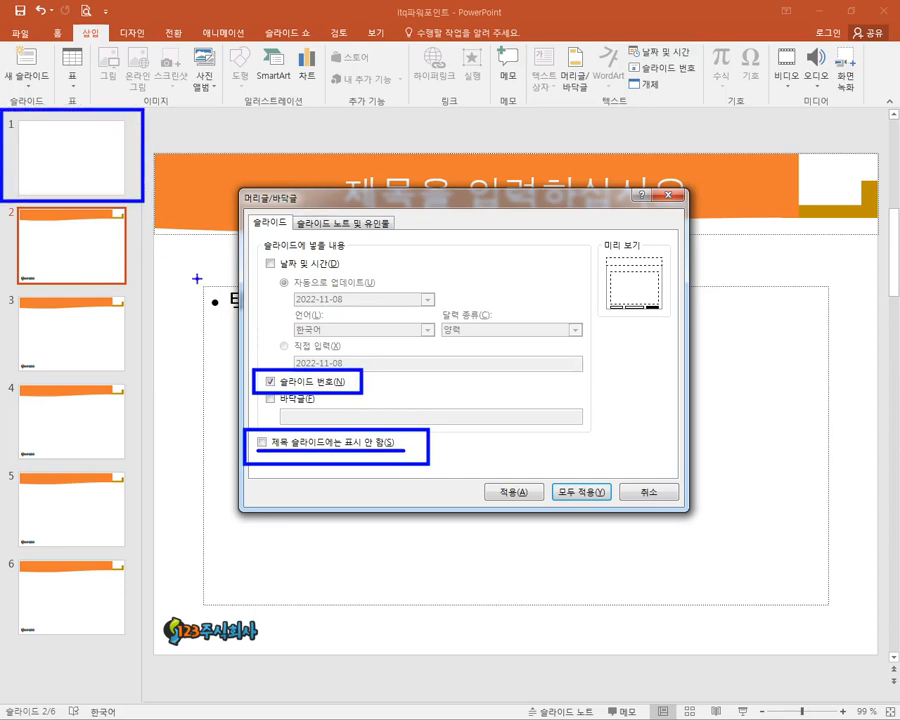
{"action": "left_click_drag", "start_coordinate": [256, 426], "coordinate": [294, 411]}
{"action": "key", "text": "Escape"}
{"action": "left_click", "coordinate": [263, 443]}
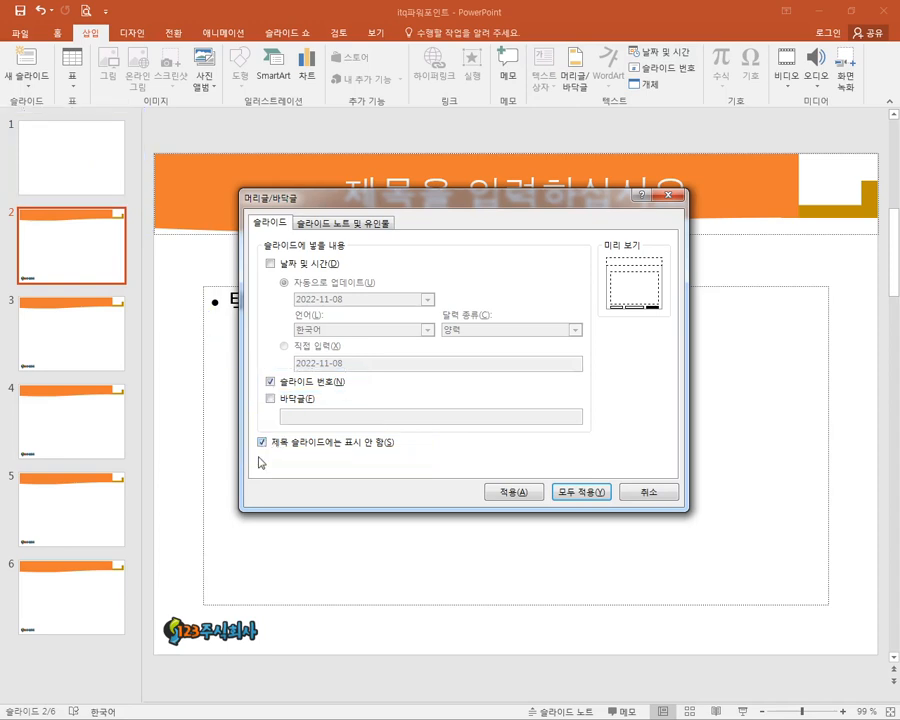
{"action": "mouse_move", "coordinate": [4, 108]}
{"action": "left_mouse_down"}
{"action": "mouse_move", "coordinate": [60, 161]}
{"action": "mouse_move", "coordinate": [140, 199]}
{"action": "left_mouse_up"}
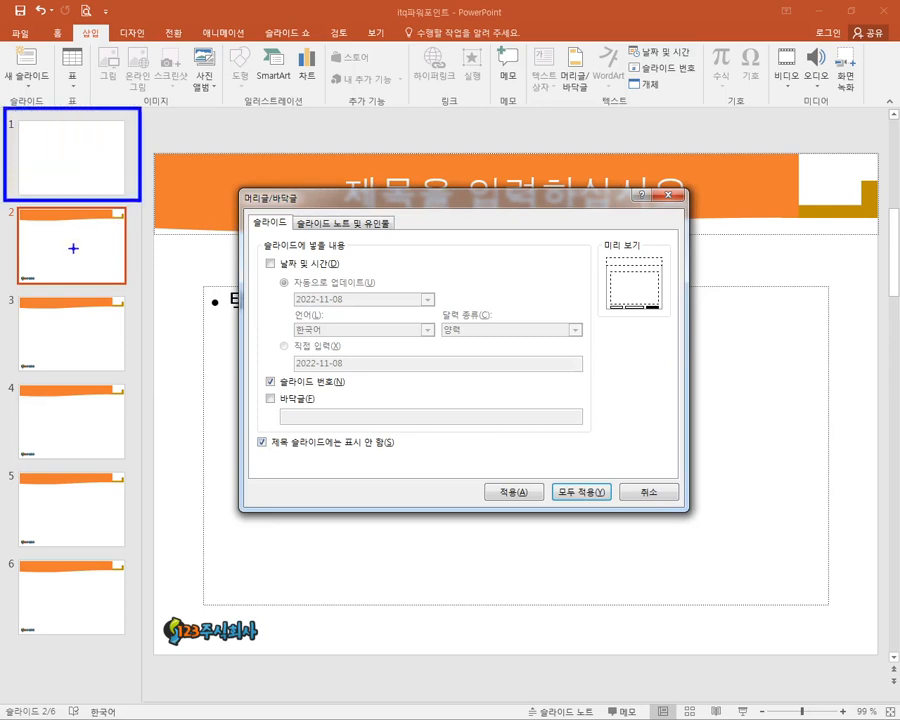
{"action": "left_click_drag", "start_coordinate": [130, 267], "coordinate": [88, 299]}
{"action": "left_click_drag", "start_coordinate": [130, 358], "coordinate": [93, 383]}
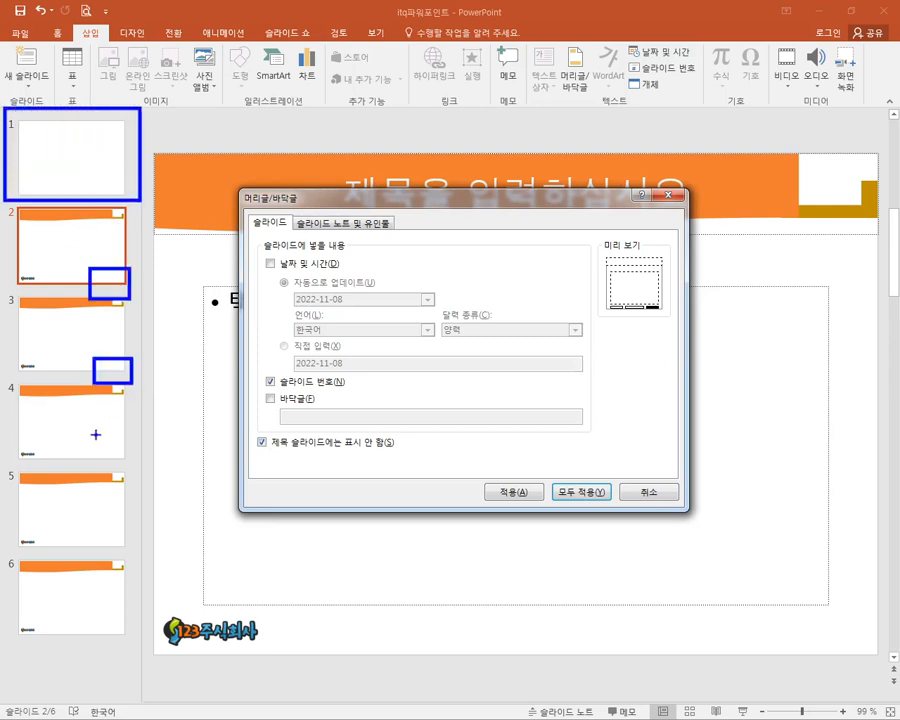
{"action": "left_click_drag", "start_coordinate": [95, 433], "coordinate": [120, 465]}
{"action": "left_click_drag", "start_coordinate": [1, 460], "coordinate": [17, 490]}
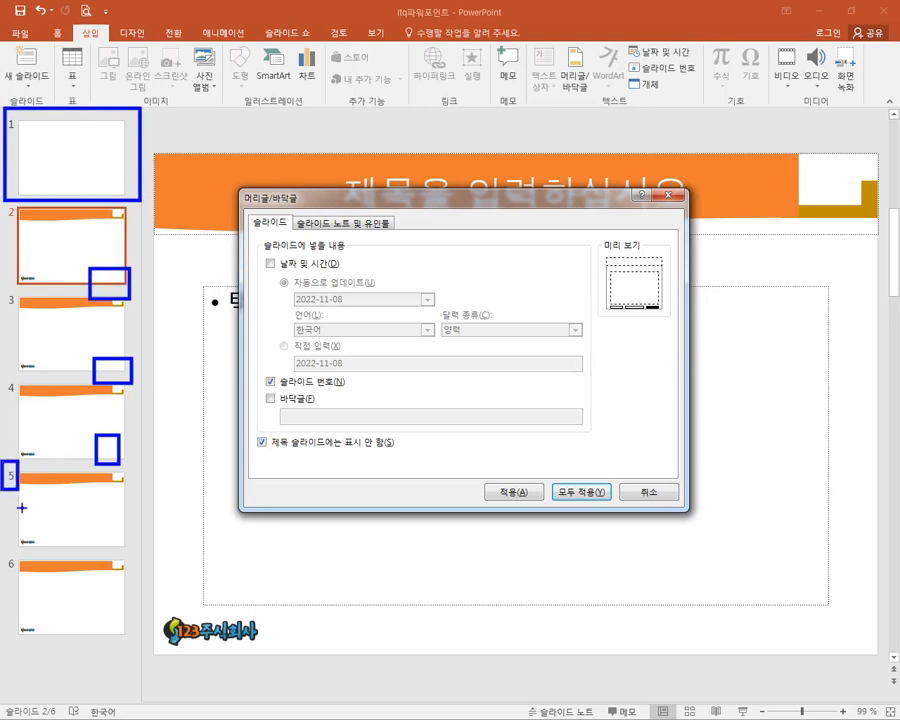
{"action": "mouse_move", "coordinate": [10, 540]}
{"action": "left_mouse_down"}
{"action": "mouse_move", "coordinate": [21, 577]}
{"action": "mouse_move", "coordinate": [88, 626]}
{"action": "left_mouse_up"}
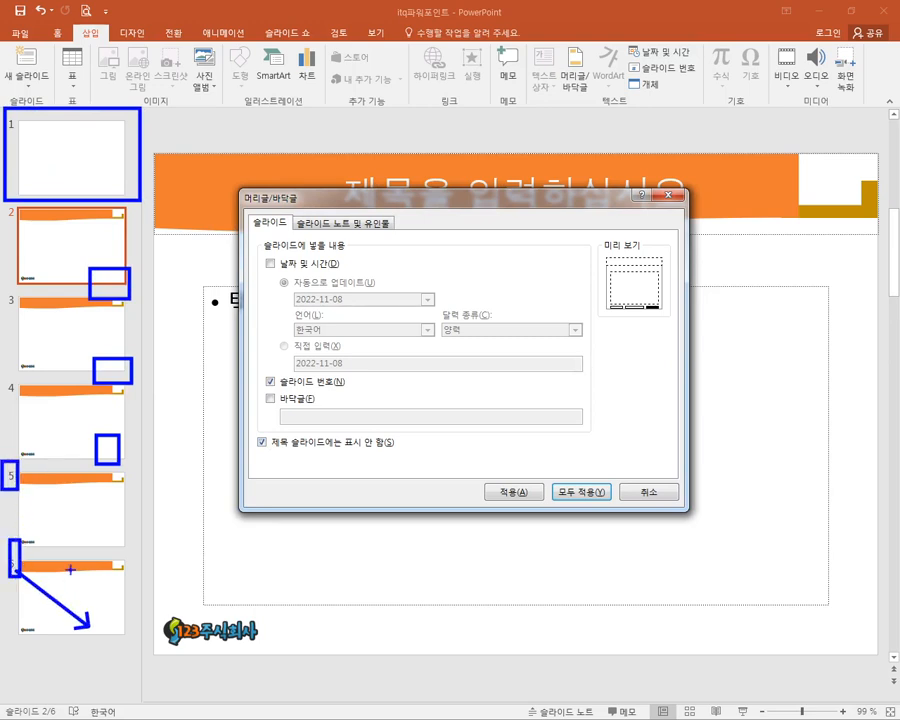
{"action": "key", "text": "Escape"}
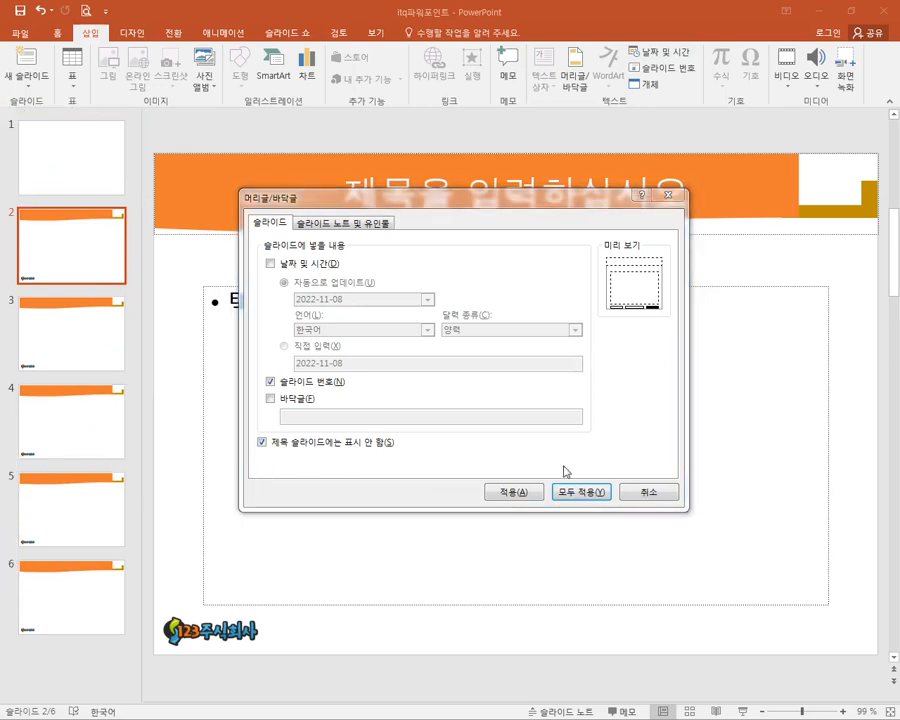
{"action": "left_click", "coordinate": [579, 492]}
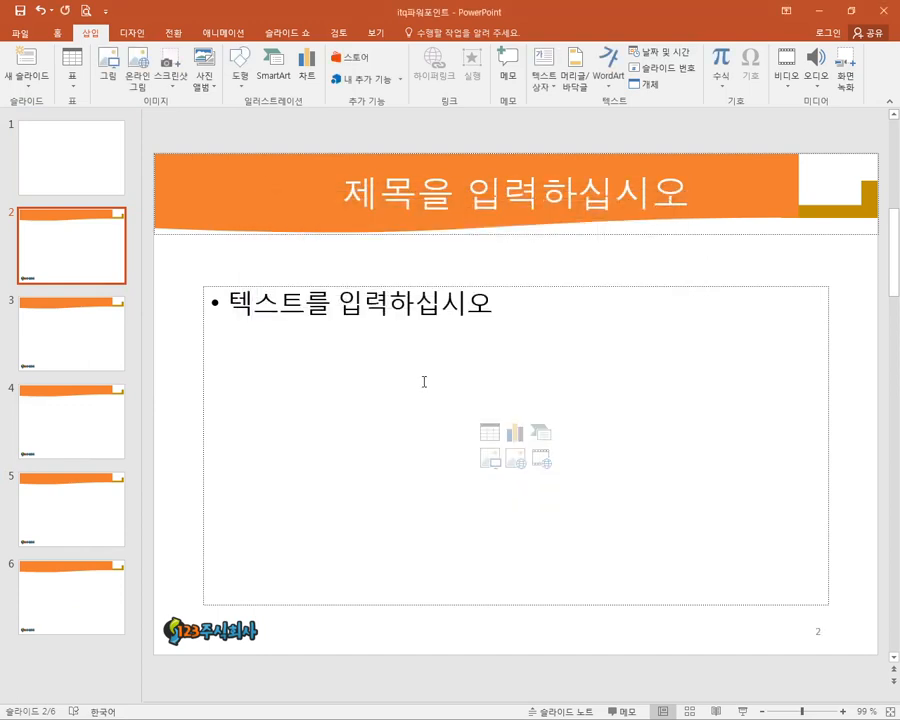
- Check the slide number area at the lower corner of slides 2, 3 and 1
{"action": "left_click_drag", "start_coordinate": [775, 610], "coordinate": [846, 656]}
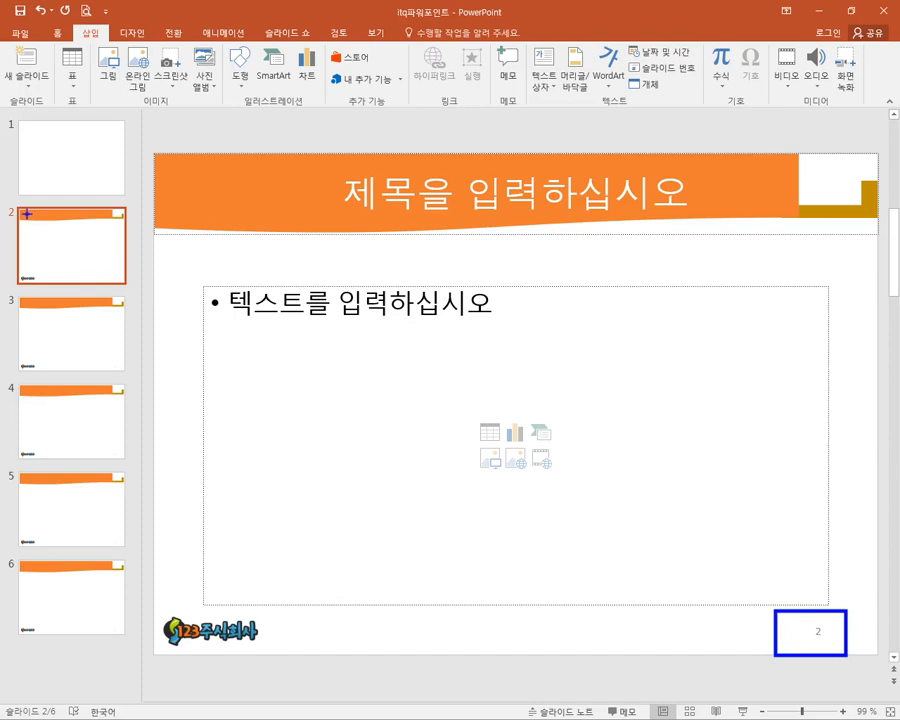
{"action": "left_click", "coordinate": [58, 330]}
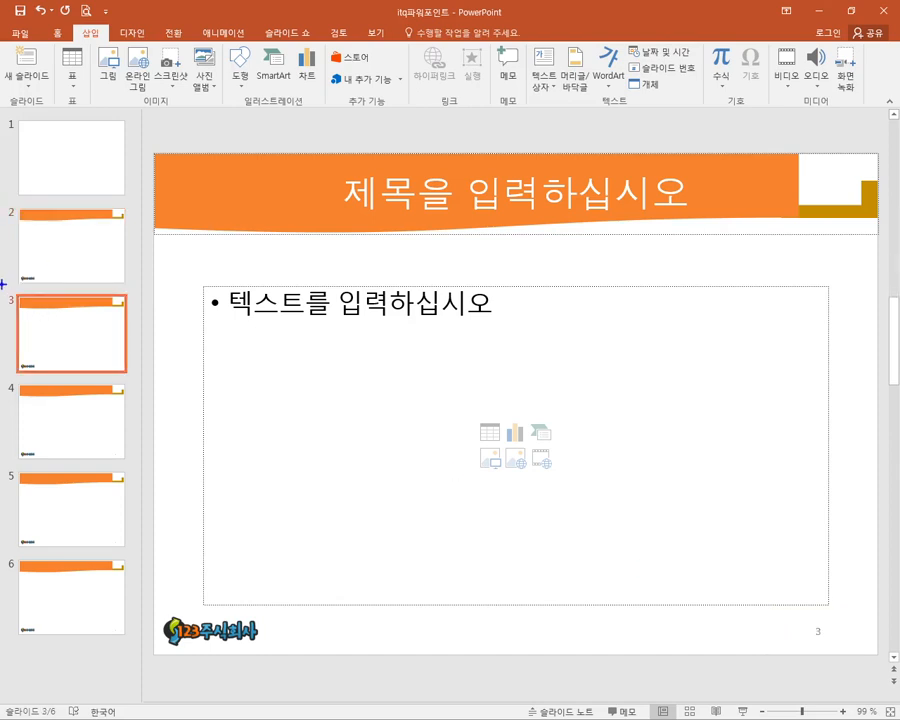
{"action": "mouse_move", "coordinate": [3, 284]}
{"action": "left_mouse_down"}
{"action": "mouse_move", "coordinate": [28, 317]}
{"action": "mouse_move", "coordinate": [514, 497]}
{"action": "mouse_move", "coordinate": [830, 650]}
{"action": "left_mouse_up"}
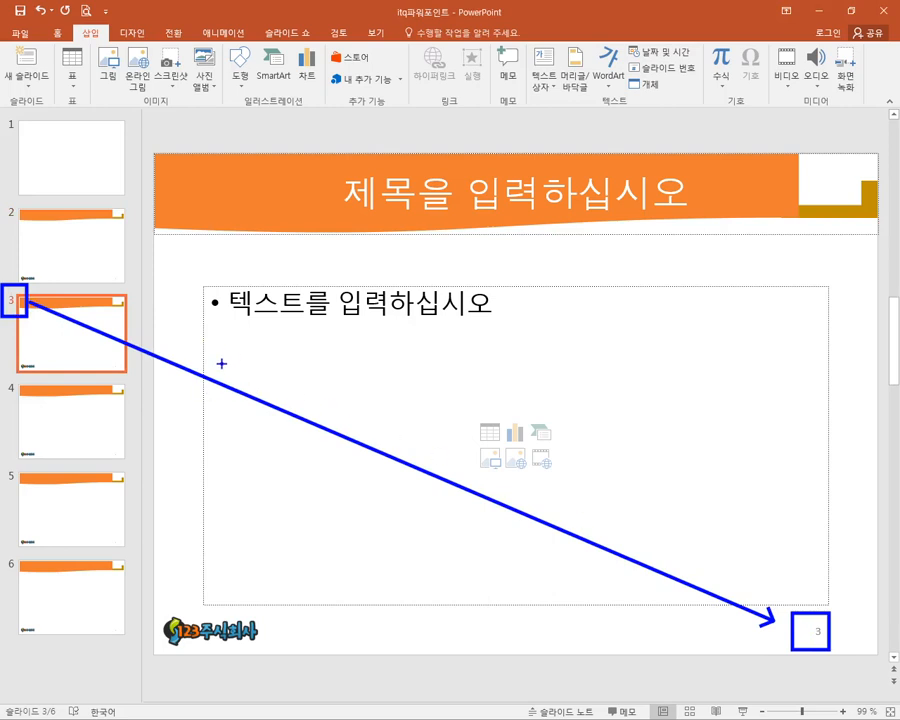
{"action": "key", "text": "Escape"}
{"action": "left_click", "coordinate": [101, 185]}
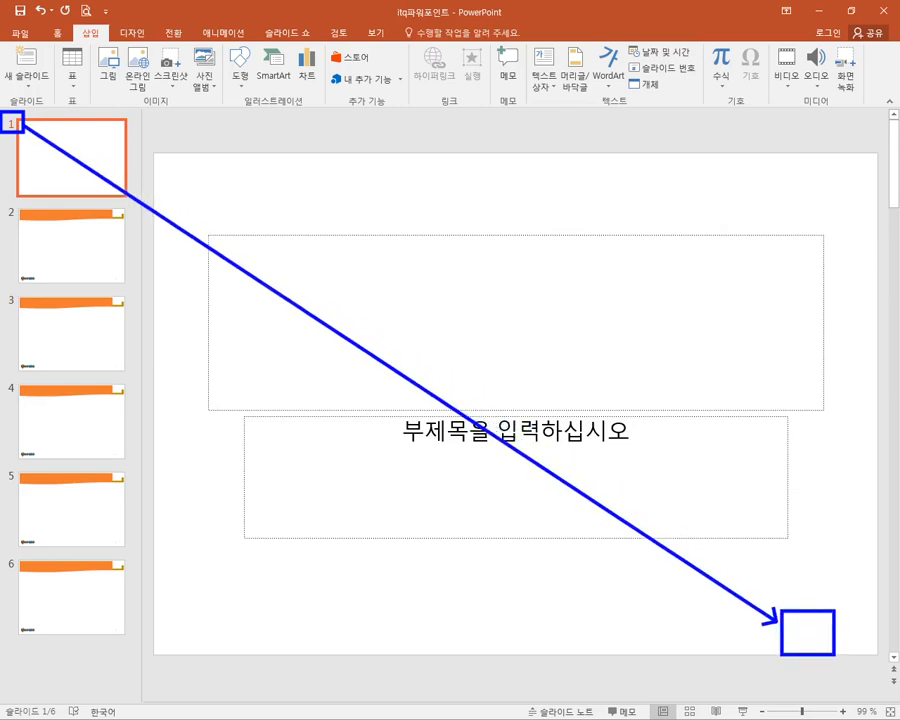
{"action": "mouse_move", "coordinate": [543, 569]}
{"action": "left_mouse_down"}
{"action": "mouse_move", "coordinate": [506, 426]}
{"action": "mouse_move", "coordinate": [538, 557]}
{"action": "left_mouse_up"}
{"action": "key", "text": "Escape"}
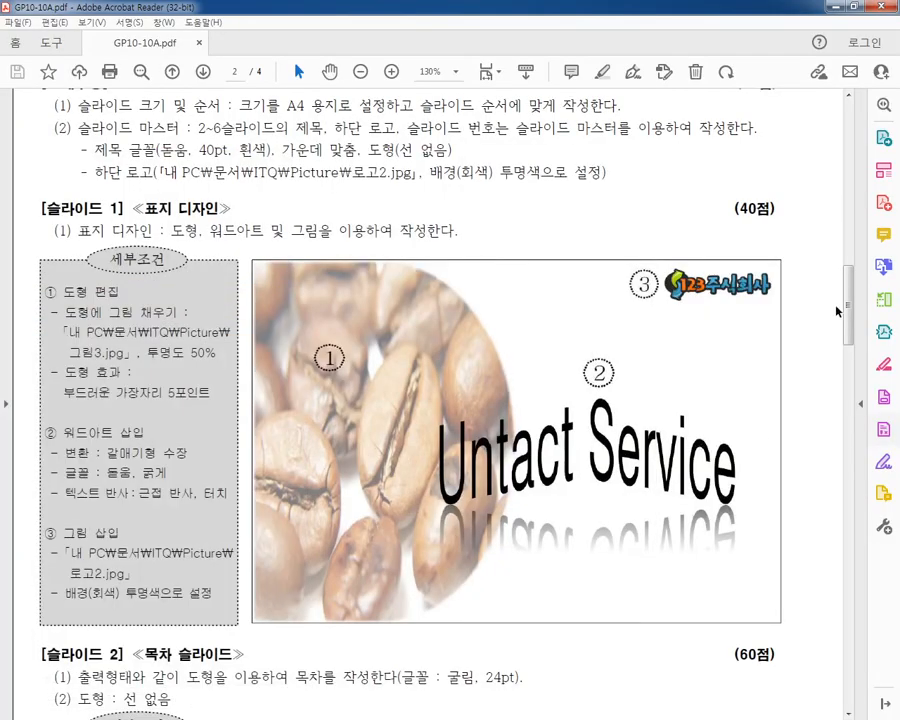
- Review the overall composition requirements for slide size and slide master on the exam sheet GP10-10A.pdf
{"action": "scroll", "coordinate": [845, 307], "scroll_direction": "up", "scroll_amount": 2}
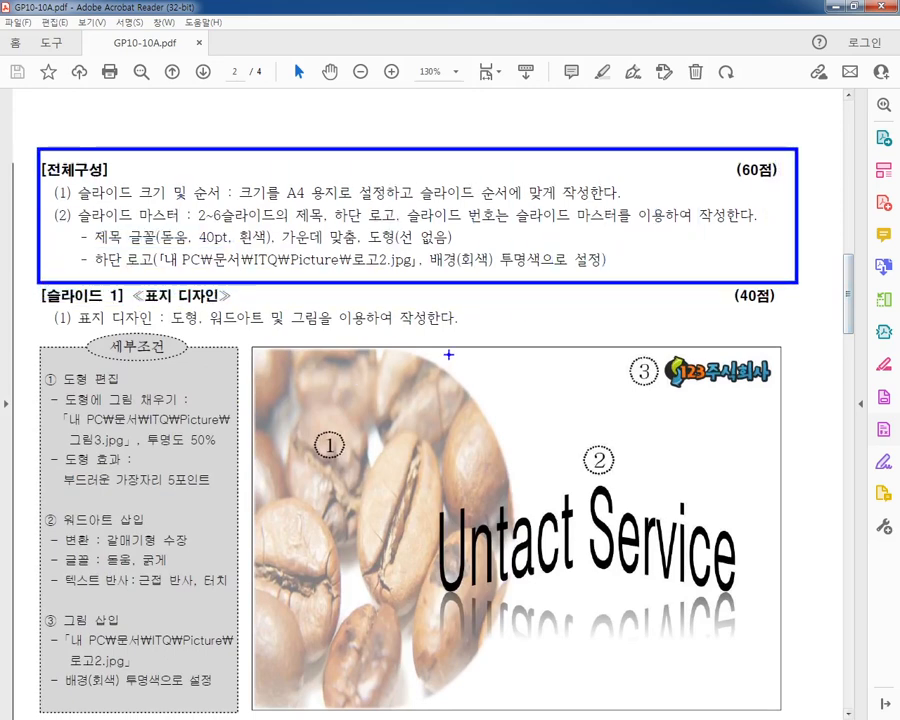
{"action": "left_click_drag", "start_coordinate": [450, 355], "coordinate": [200, 622]}
{"action": "mouse_move", "coordinate": [180, 338]}
{"action": "left_mouse_down"}
{"action": "mouse_move", "coordinate": [395, 470]}
{"action": "mouse_move", "coordinate": [568, 600]}
{"action": "left_mouse_up"}
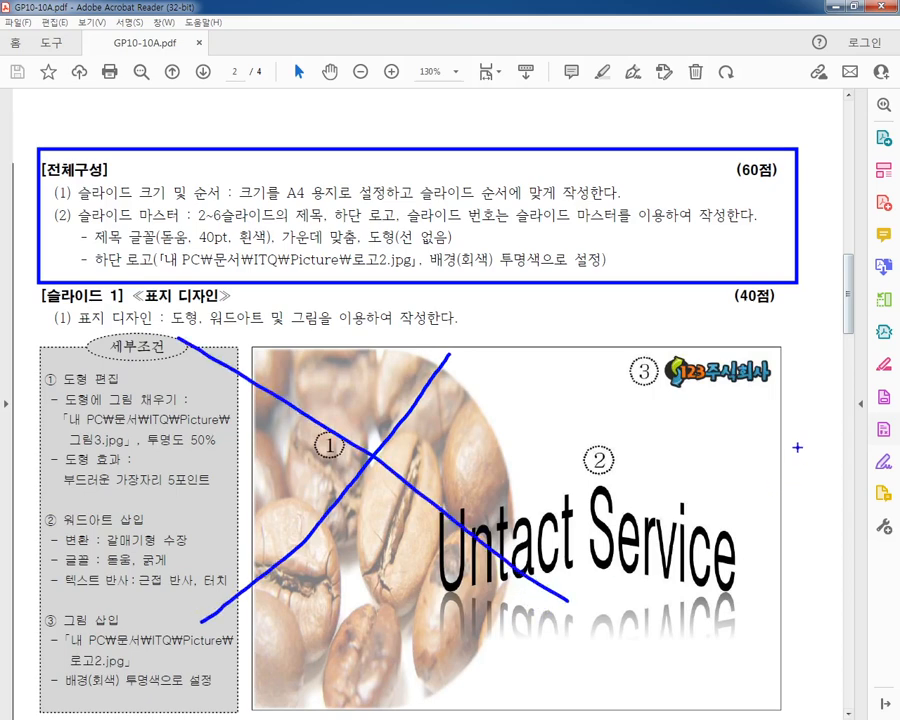
{"action": "mouse_move", "coordinate": [642, 184]}
{"action": "left_mouse_down"}
{"action": "mouse_move", "coordinate": [660, 208]}
{"action": "mouse_move", "coordinate": [664, 243]}
{"action": "mouse_move", "coordinate": [652, 268]}
{"action": "left_mouse_up"}
{"action": "key", "text": "Escape"}
- Examine the slide 2 contents-page requirements on the exam sheet, including the title banner, bottom logo and slide number
{"action": "mouse_move", "coordinate": [844, 296]}
{"action": "left_mouse_down"}
{"action": "mouse_move", "coordinate": [840, 351]}
{"action": "mouse_move", "coordinate": [829, 363]}
{"action": "left_mouse_up"}
{"action": "left_click_drag", "start_coordinate": [25, 177], "coordinate": [823, 669]}
{"action": "left_click_drag", "start_coordinate": [243, 256], "coordinate": [802, 340]}
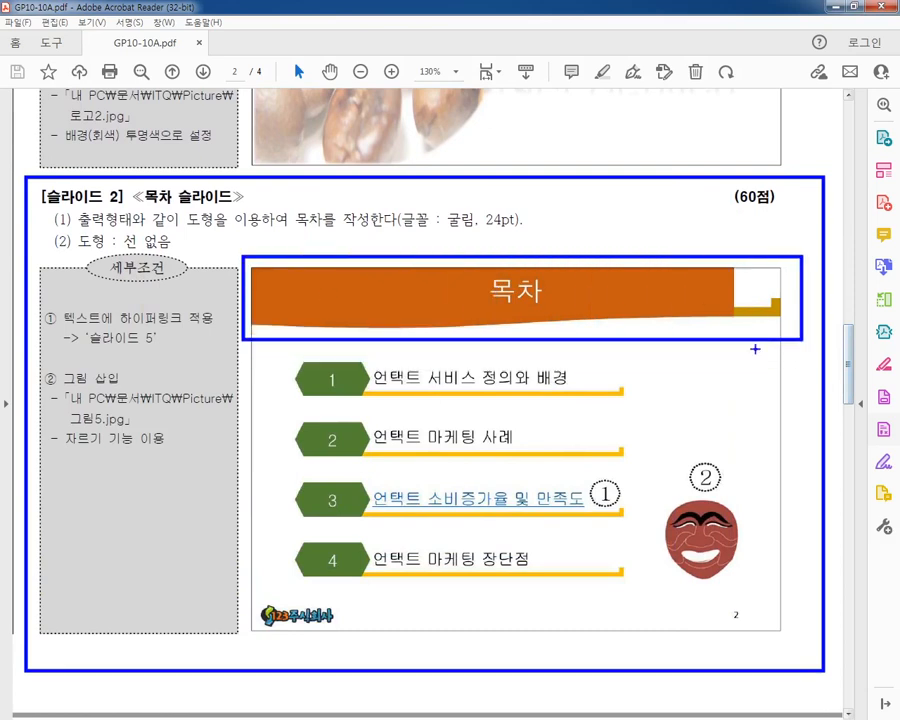
{"action": "left_click_drag", "start_coordinate": [245, 591], "coordinate": [363, 632]}
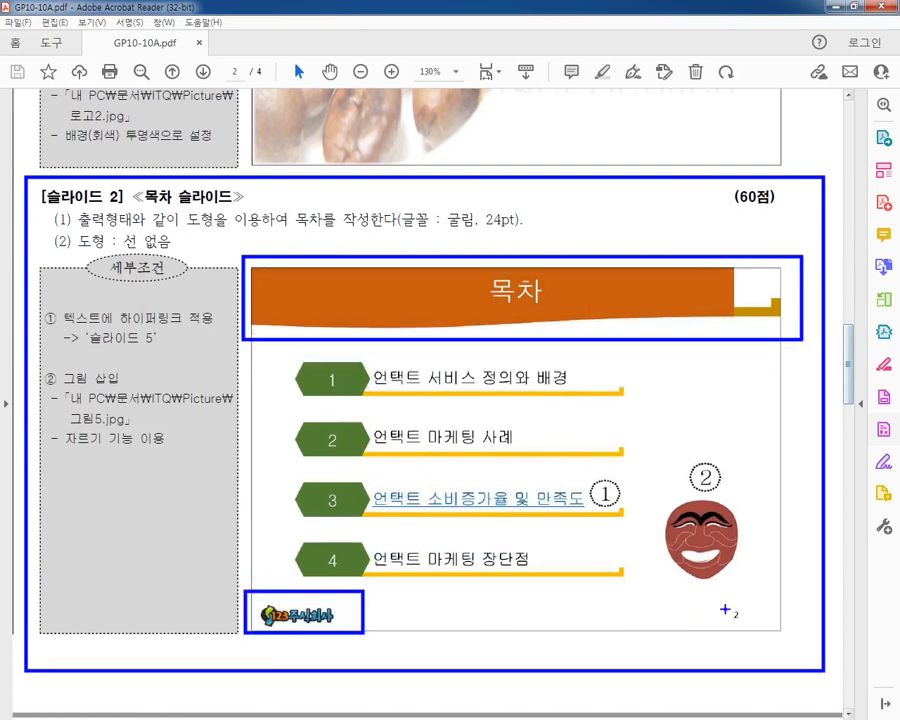
{"action": "left_click_drag", "start_coordinate": [710, 600], "coordinate": [755, 631]}
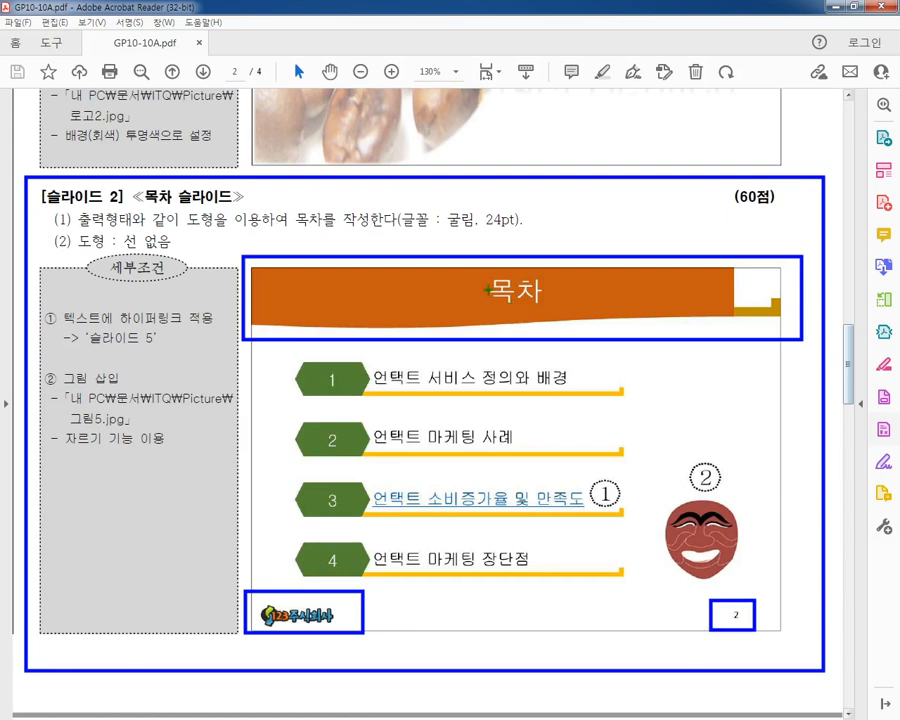
{"action": "left_click_drag", "start_coordinate": [479, 266], "coordinate": [556, 315]}
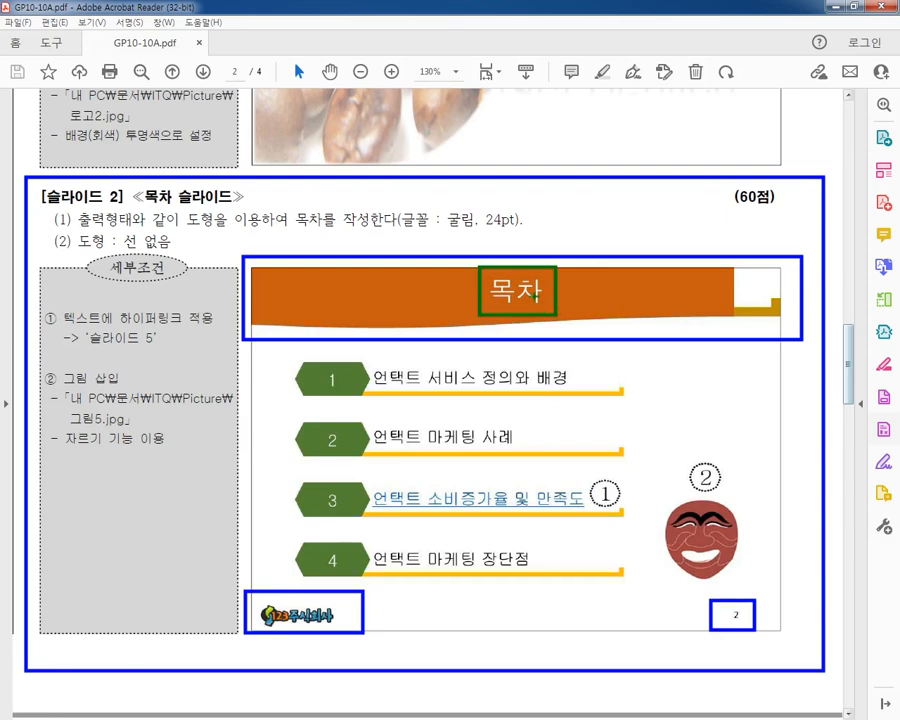
{"action": "left_click_drag", "start_coordinate": [542, 219], "coordinate": [531, 266]}
{"action": "mouse_move", "coordinate": [595, 207]}
{"action": "left_mouse_down"}
{"action": "mouse_move", "coordinate": [572, 233]}
{"action": "mouse_move", "coordinate": [599, 233]}
{"action": "left_mouse_up"}
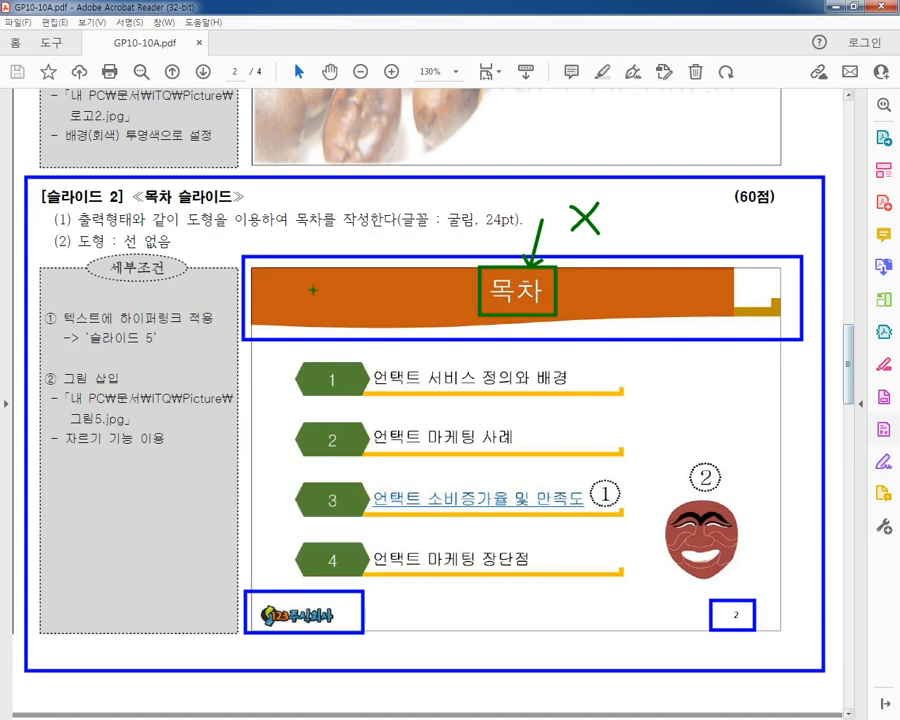
{"action": "left_click_drag", "start_coordinate": [456, 304], "coordinate": [577, 309]}
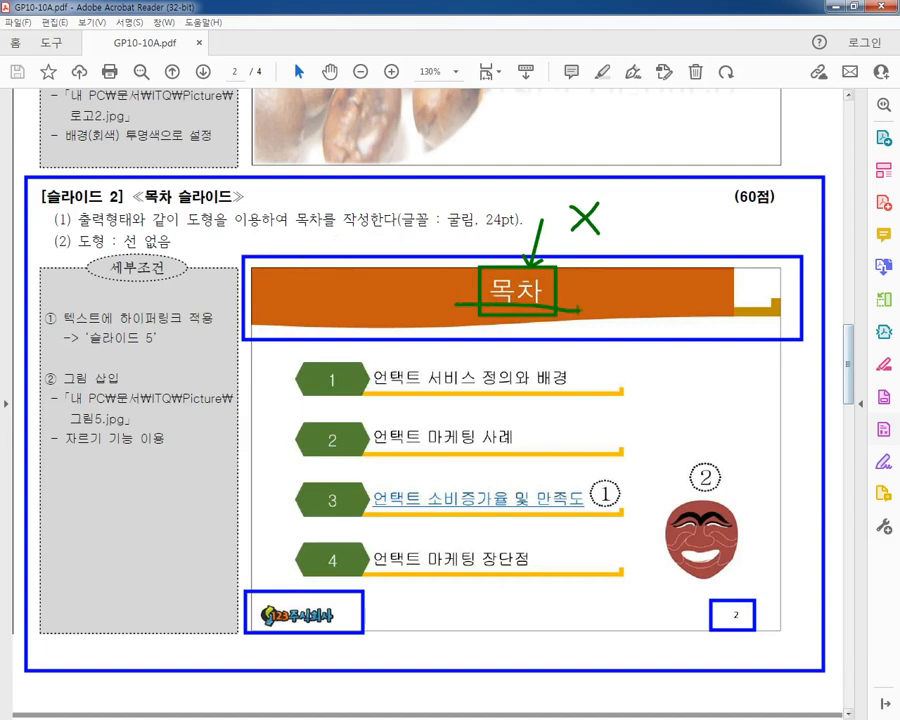
{"action": "key", "text": "Escape"}
- Return to the overall composition section of the exam sheet and reread the slide size and order requirement
{"action": "left_click_drag", "start_coordinate": [847, 372], "coordinate": [845, 300]}
{"action": "scroll", "coordinate": [569, 374], "scroll_direction": "down", "scroll_amount": 3}
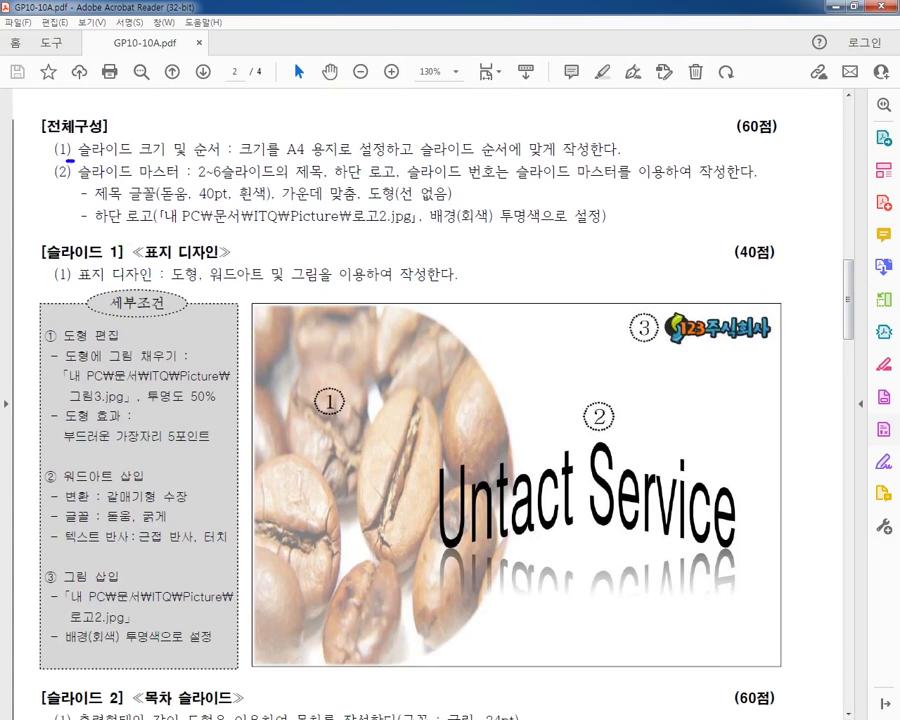
{"action": "left_click_drag", "start_coordinate": [74, 158], "coordinate": [620, 158]}
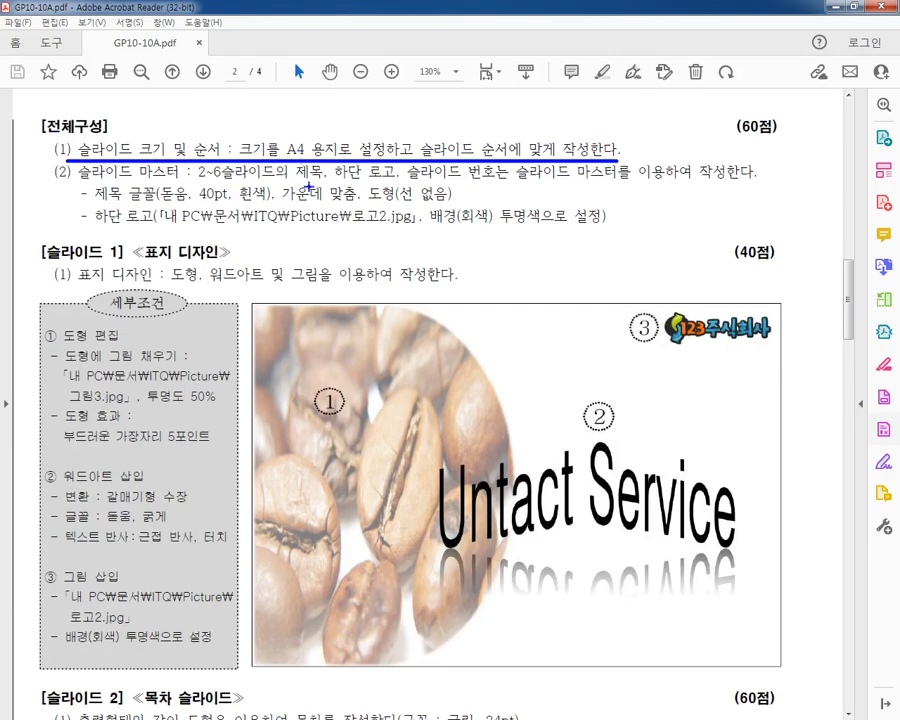
{"action": "key", "text": "Escape"}
- Switch to PowerPoint and set the custom slide size to A4 paper (210x297mm)
{"action": "key", "text": "alt+Tab"}
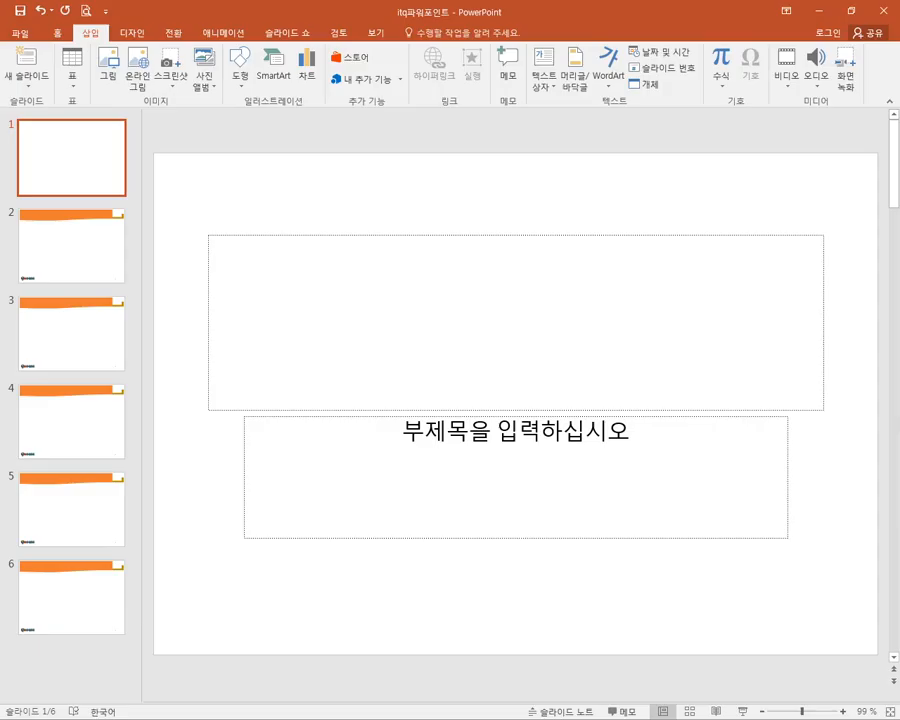
{"action": "left_click", "coordinate": [142, 40]}
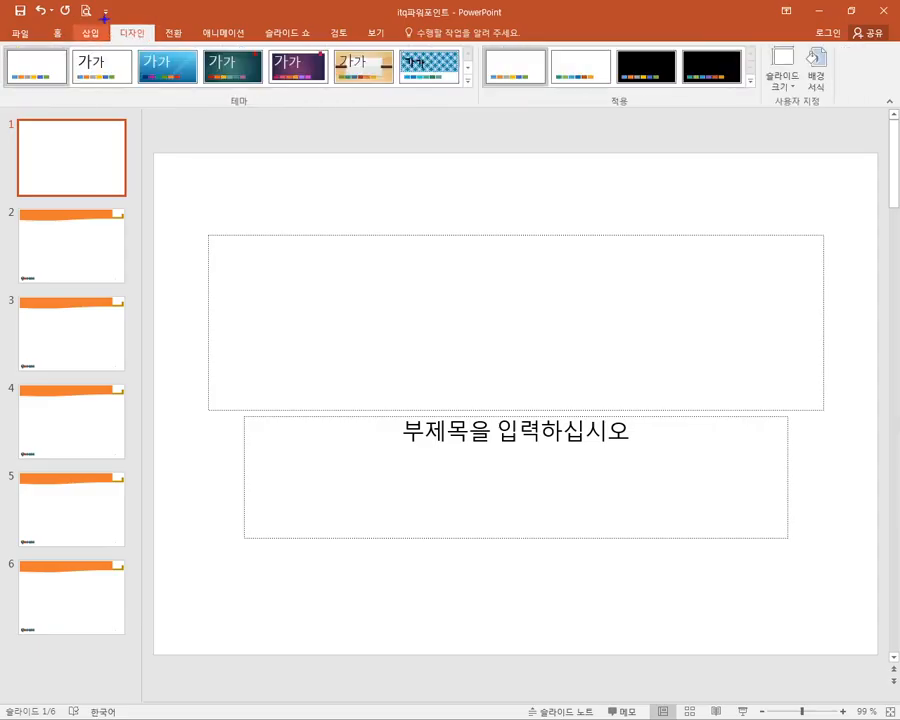
{"action": "mouse_move", "coordinate": [104, 15]}
{"action": "left_mouse_down"}
{"action": "mouse_move", "coordinate": [158, 44]}
{"action": "mouse_move", "coordinate": [647, 104]}
{"action": "mouse_move", "coordinate": [757, 90]}
{"action": "left_mouse_up"}
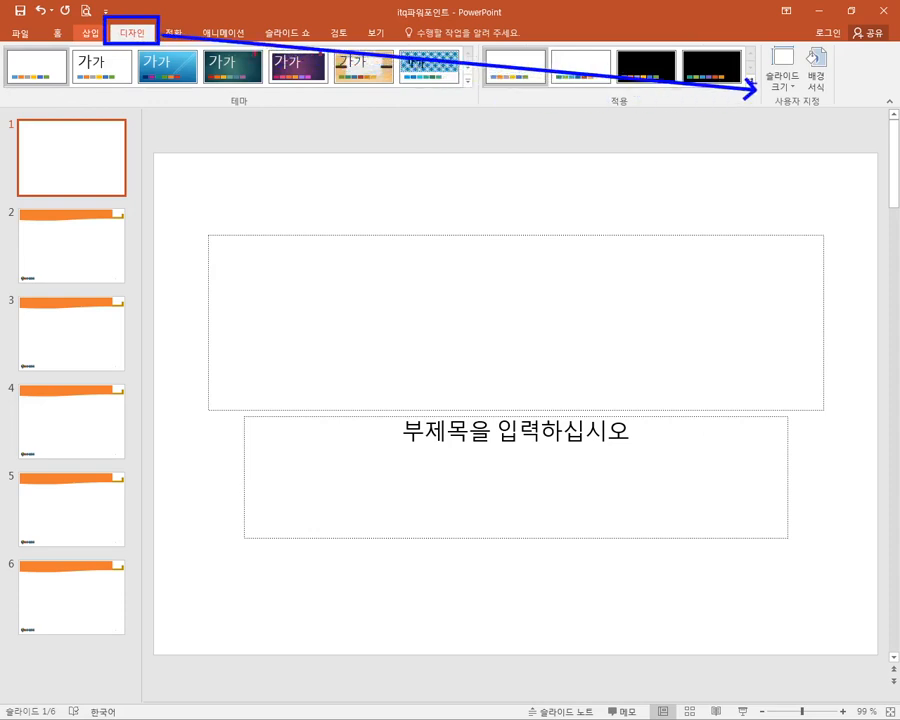
{"action": "left_click_drag", "start_coordinate": [745, 42], "coordinate": [802, 103]}
{"action": "key", "text": "Escape"}
{"action": "left_click", "coordinate": [784, 90]}
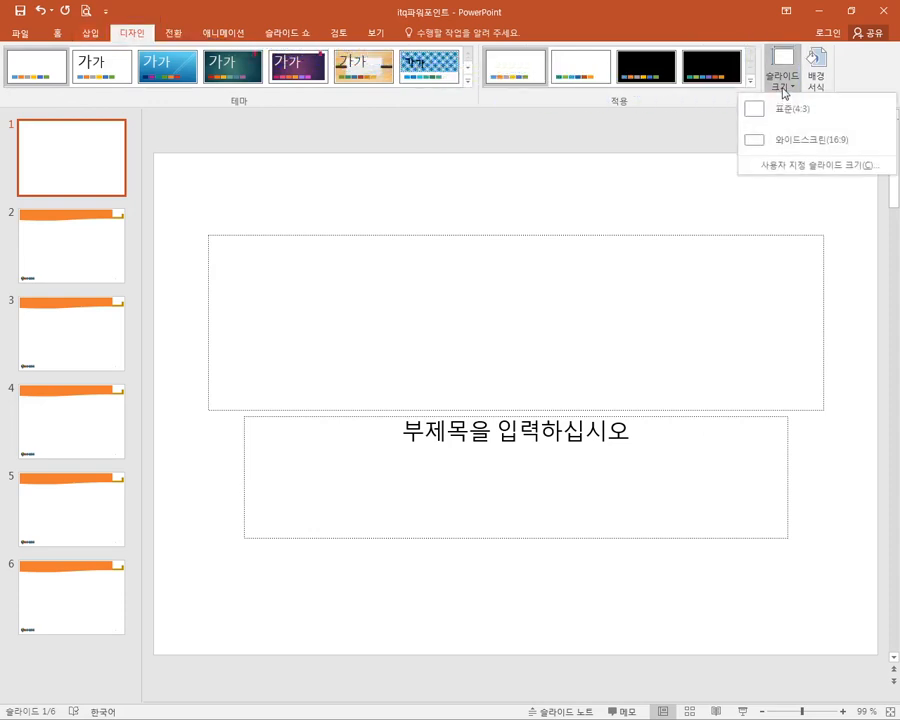
{"action": "left_click", "coordinate": [797, 167]}
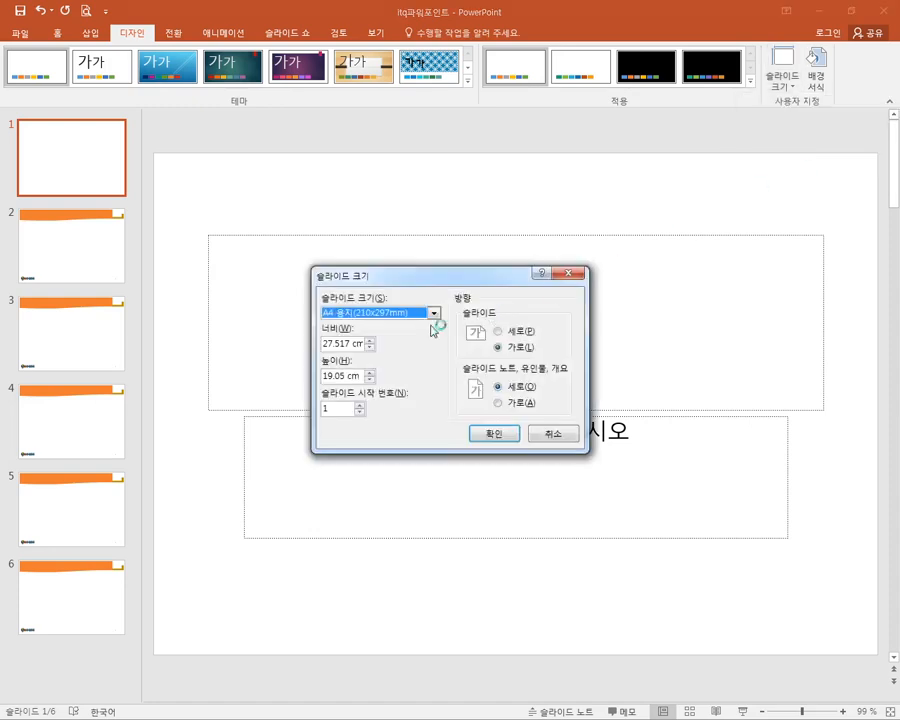
{"action": "left_click", "coordinate": [434, 314]}
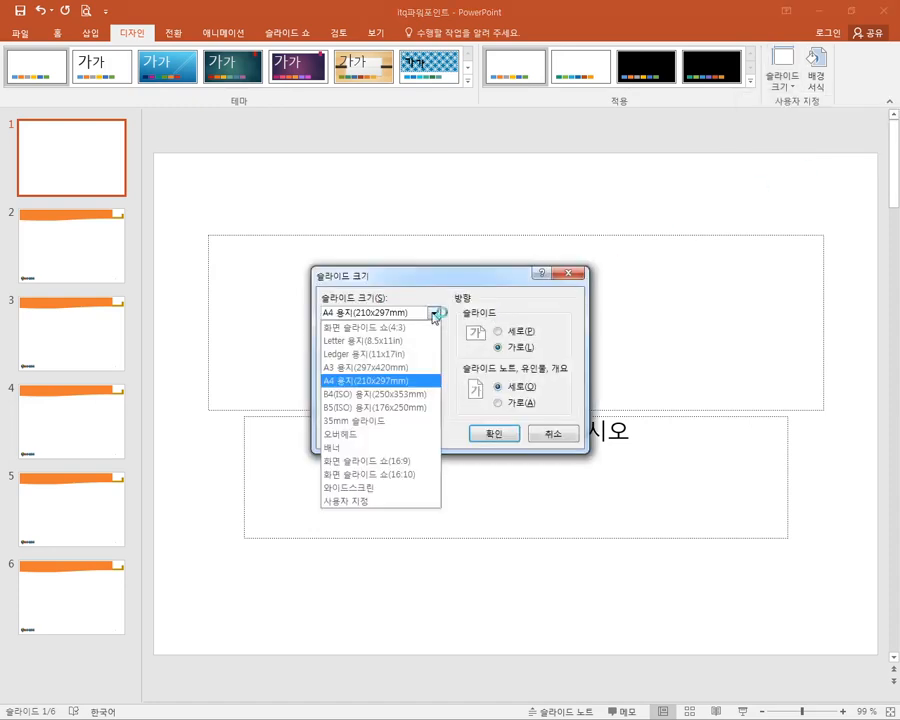
{"action": "left_click", "coordinate": [369, 383]}
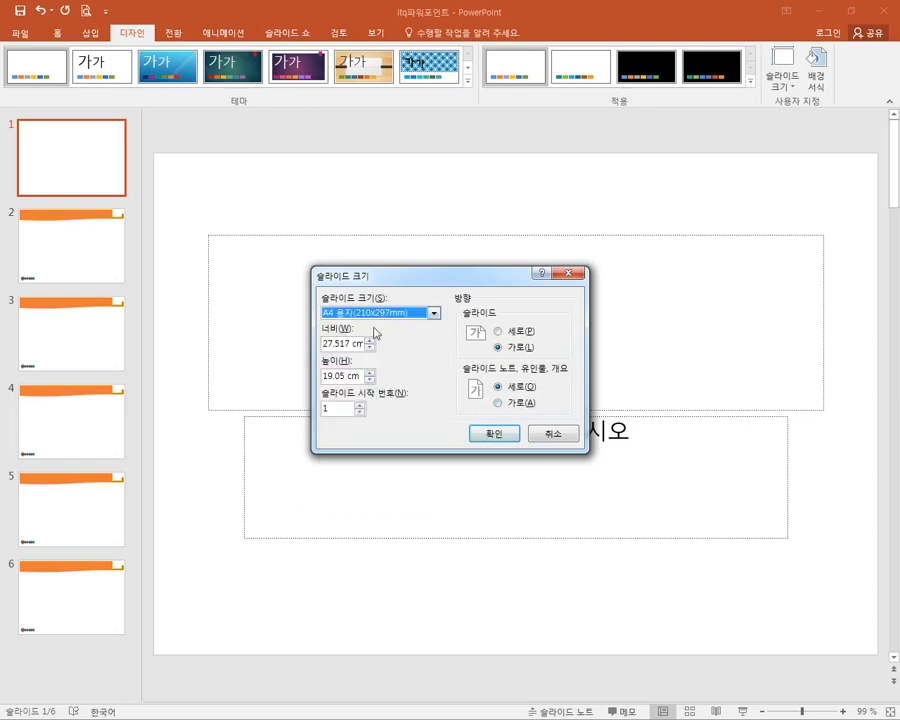
{"action": "left_click", "coordinate": [495, 435]}
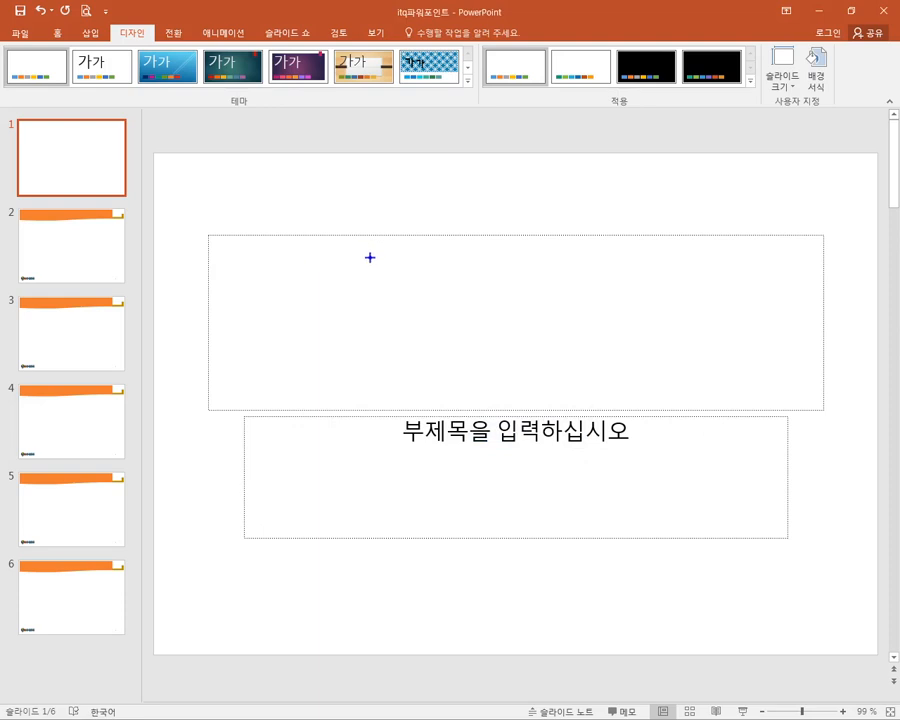
{"action": "left_click_drag", "start_coordinate": [357, 260], "coordinate": [479, 378]}
{"action": "mouse_move", "coordinate": [535, 257]}
{"action": "left_mouse_down"}
{"action": "mouse_move", "coordinate": [565, 340]}
{"action": "mouse_move", "coordinate": [655, 375]}
{"action": "left_mouse_up"}
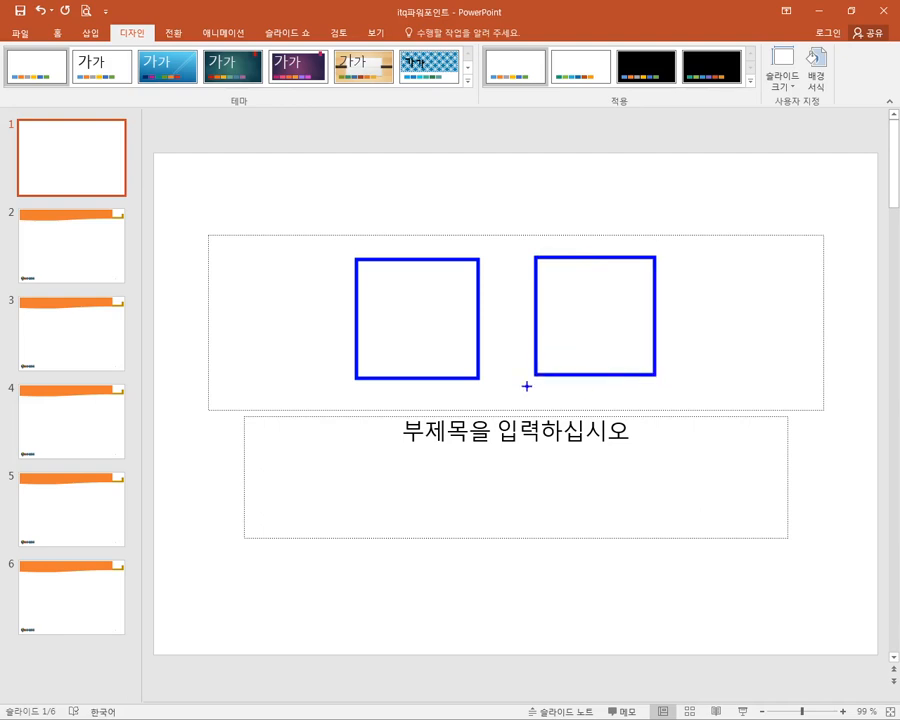
{"action": "mouse_move", "coordinate": [476, 390]}
{"action": "left_mouse_down"}
{"action": "mouse_move", "coordinate": [524, 408]}
{"action": "mouse_move", "coordinate": [621, 412]}
{"action": "left_mouse_up"}
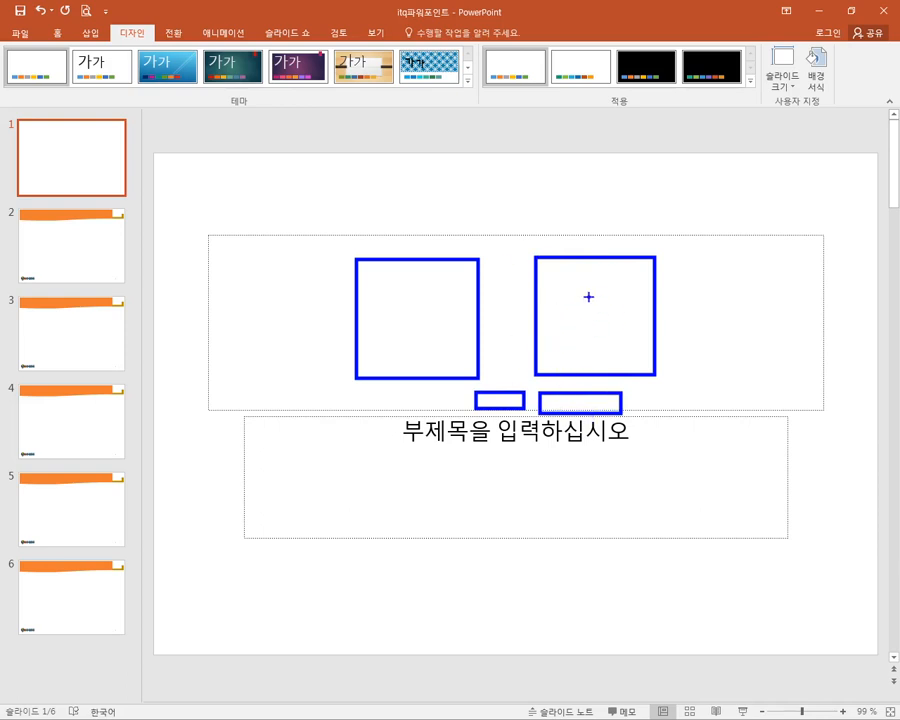
{"action": "left_click_drag", "start_coordinate": [584, 305], "coordinate": [628, 286]}
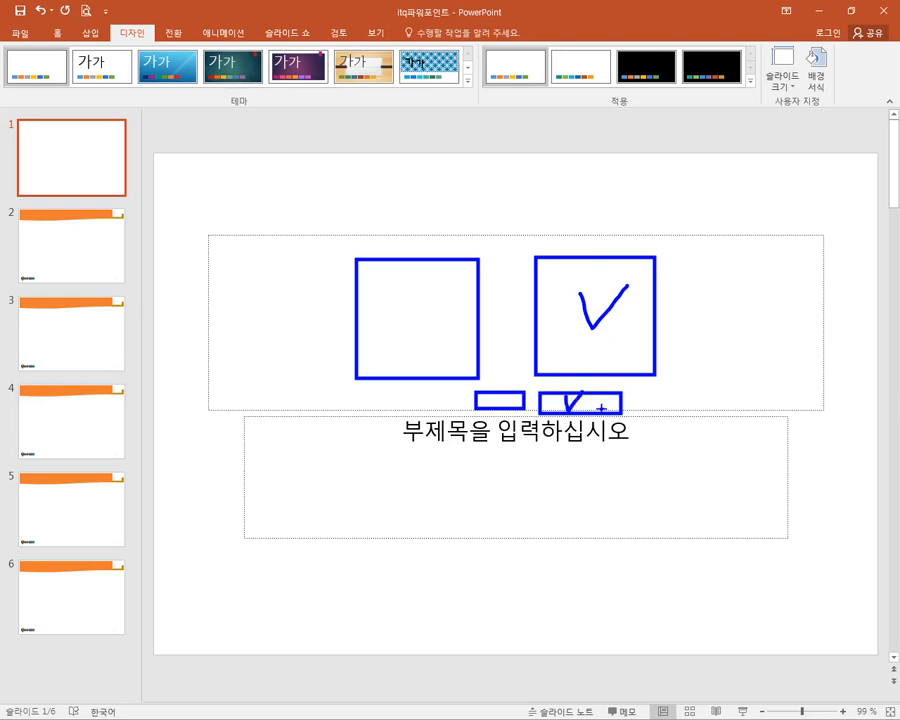
{"action": "left_click_drag", "start_coordinate": [154, 151], "coordinate": [881, 656]}
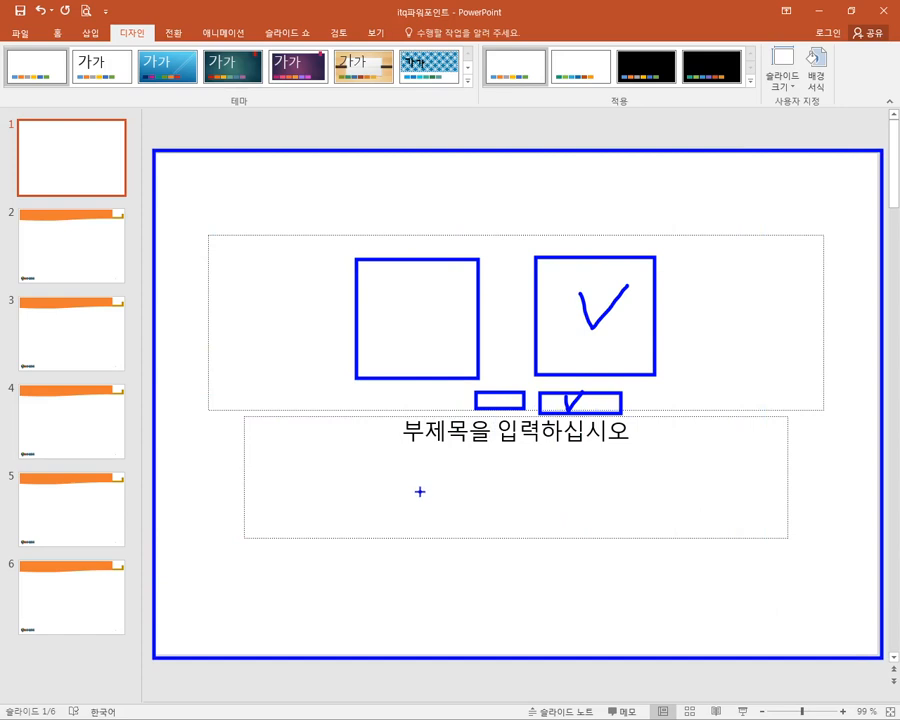
{"action": "key", "text": "e"}
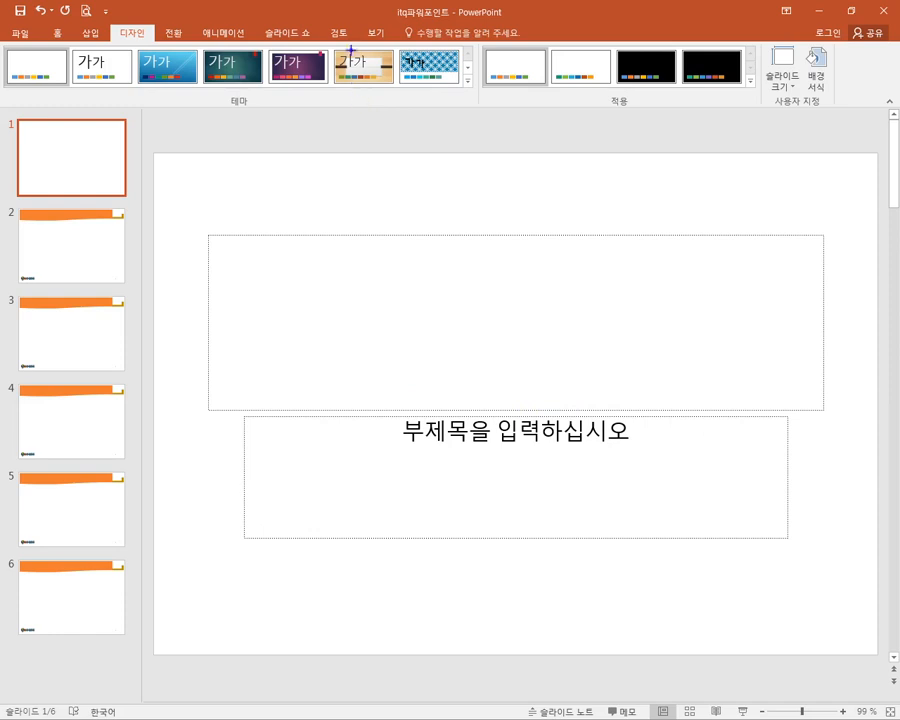
- Locate the Slide Master command among the presentation's view options
{"action": "mouse_move", "coordinate": [363, 17]}
{"action": "left_mouse_down"}
{"action": "mouse_move", "coordinate": [390, 40]}
{"action": "mouse_move", "coordinate": [372, 34]}
{"action": "mouse_move", "coordinate": [400, 47]}
{"action": "mouse_move", "coordinate": [224, 74]}
{"action": "left_mouse_up"}
{"action": "left_click", "coordinate": [374, 32]}
{"action": "mouse_move", "coordinate": [167, 39]}
{"action": "left_mouse_down"}
{"action": "mouse_move", "coordinate": [181, 70]}
{"action": "mouse_move", "coordinate": [209, 95]}
{"action": "left_mouse_up"}
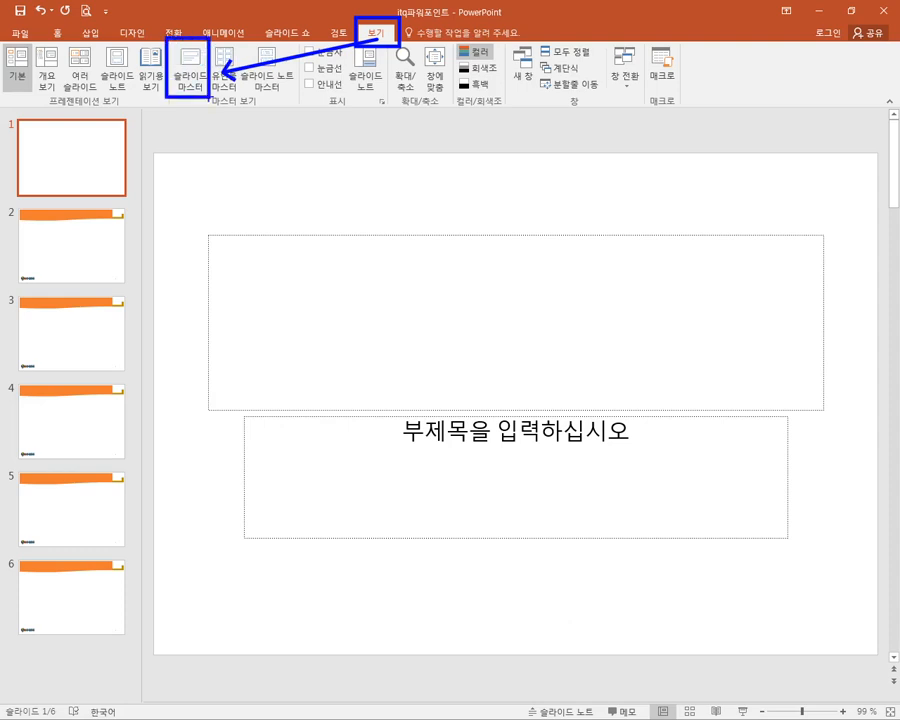